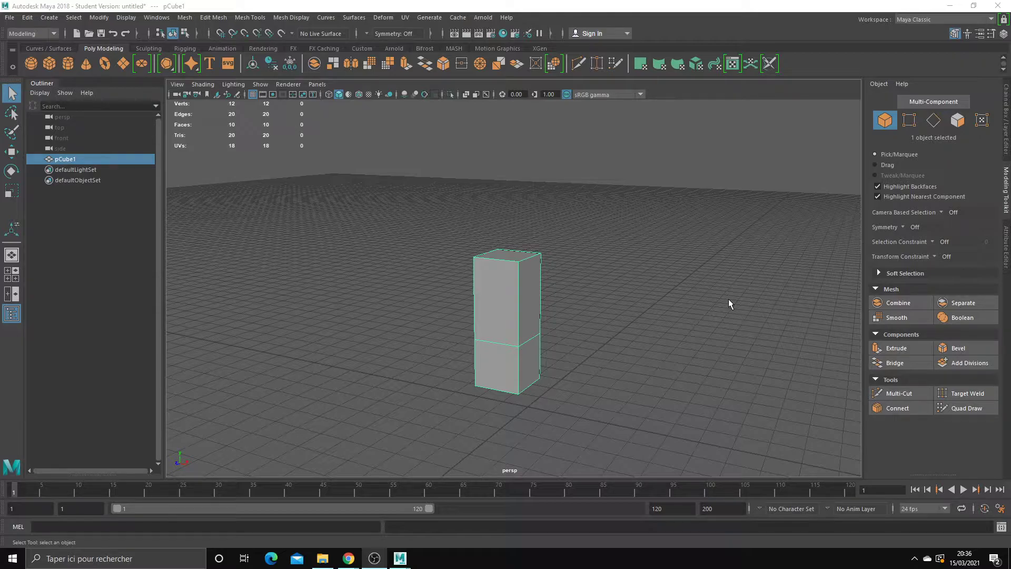
# Step: Tumble and pan the persp view around pCube1 to inspect it from above and the sides
pyautogui.keyDown('alt'); pyautogui.moveTo(714, 302); pyautogui.dragTo(525, 347); pyautogui.keyUp('alt')
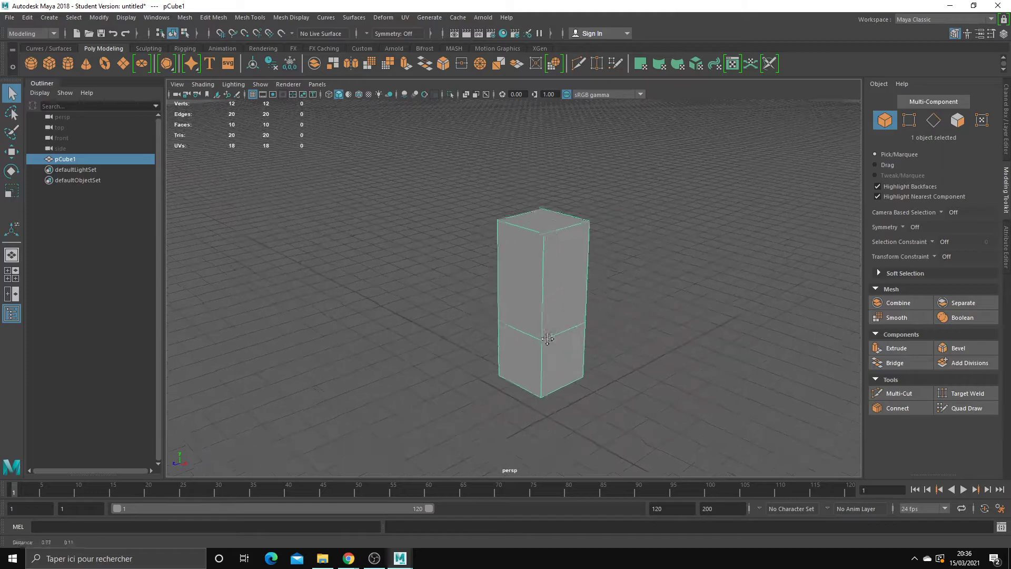
pyautogui.keyDown('alt'); pyautogui.moveTo(524, 346); pyautogui.dragTo(576, 346, button='middle'); pyautogui.keyUp('alt')
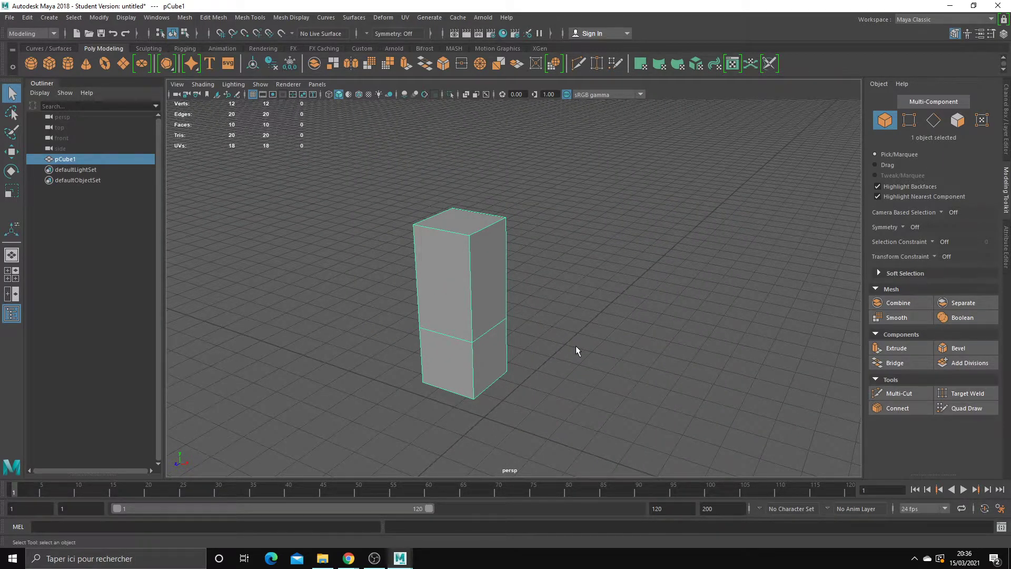
pyautogui.keyDown('alt'); pyautogui.moveTo(576, 346); pyautogui.dragTo(650, 322); pyautogui.keyUp('alt')
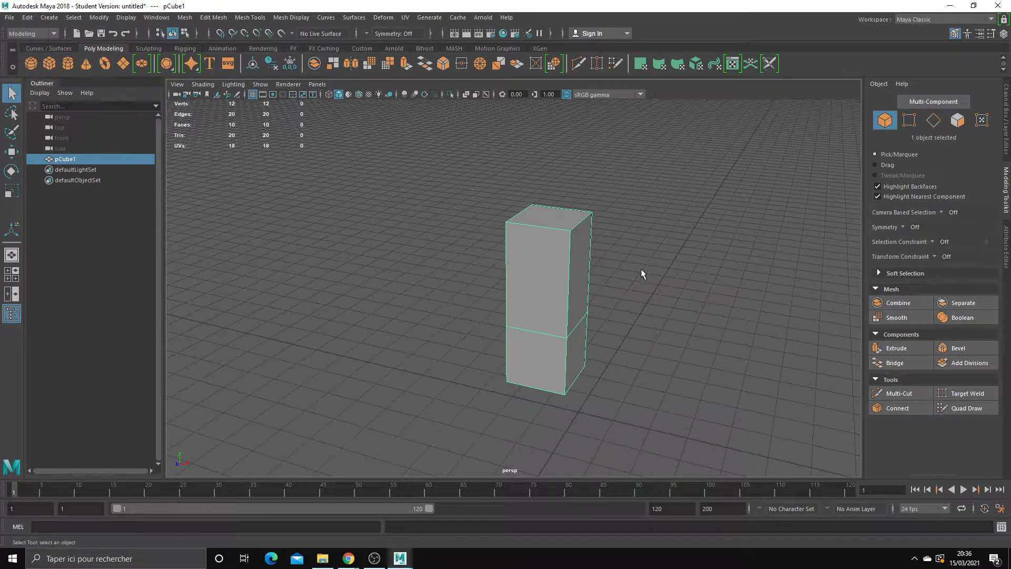
pyautogui.keyDown('alt'); pyautogui.moveTo(640, 269); pyautogui.dragTo(546, 295, button='middle'); pyautogui.keyUp('alt')
# Step: In Vertex mode, select single corner vertices of the cube, including the top-left and top-right corners
pyautogui.click(909, 120)
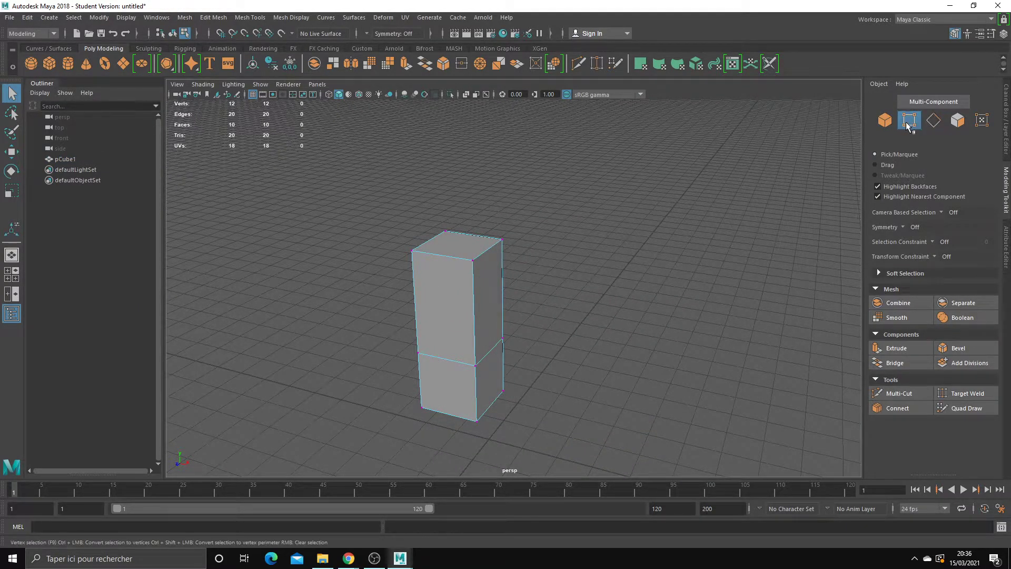
pyautogui.keyDown('alt'); pyautogui.moveTo(582, 255); pyautogui.dragTo(652, 251); pyautogui.keyUp('alt')
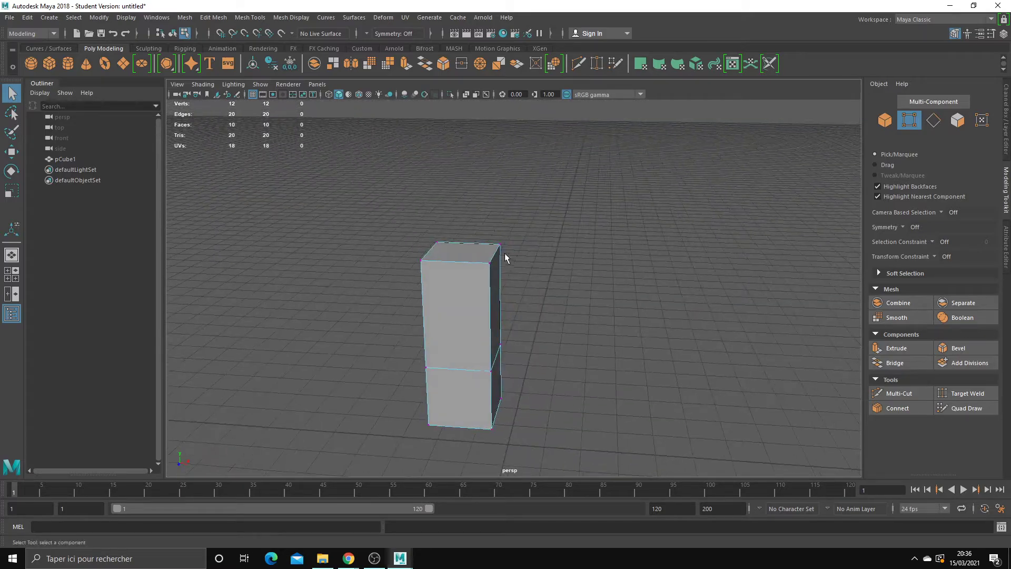
pyautogui.click(501, 248)
pyautogui.moveTo(503, 259)
pyautogui.keyDown('alt'); pyautogui.mouseDown()
pyautogui.moveTo(609, 284)
pyautogui.moveTo(548, 293)
pyautogui.moveTo(540, 254)
pyautogui.mouseUp(); pyautogui.keyUp('alt')
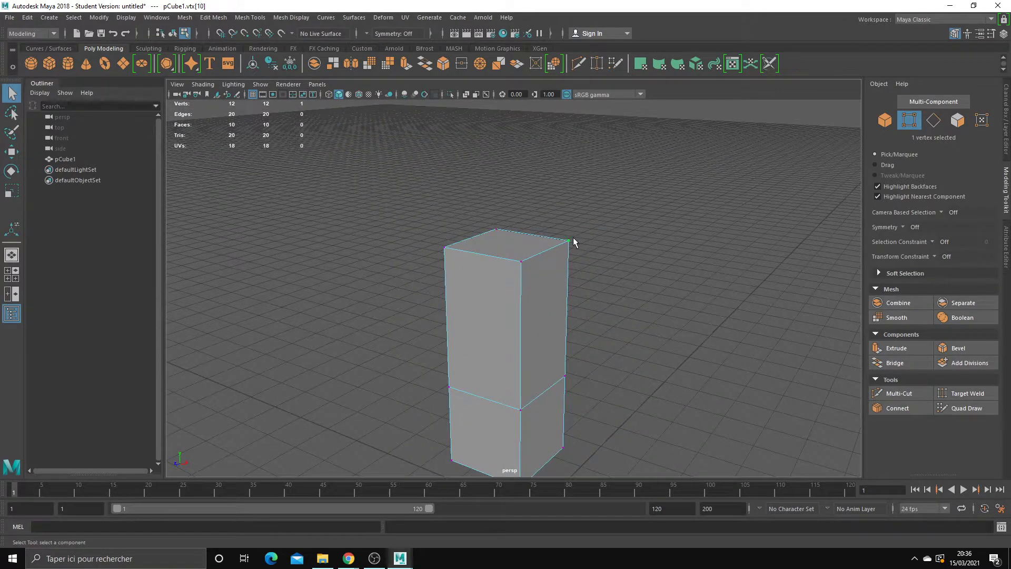
pyautogui.click(445, 248)
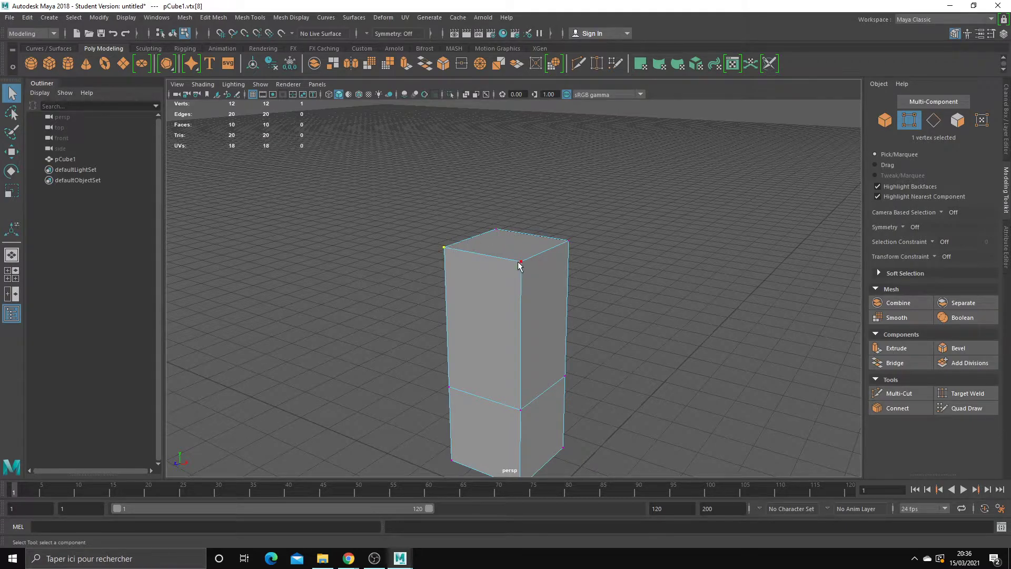
pyautogui.click(568, 243)
# Step: In Edge mode, pick individual top and front edges of the cube one at a time
pyautogui.press('F10')
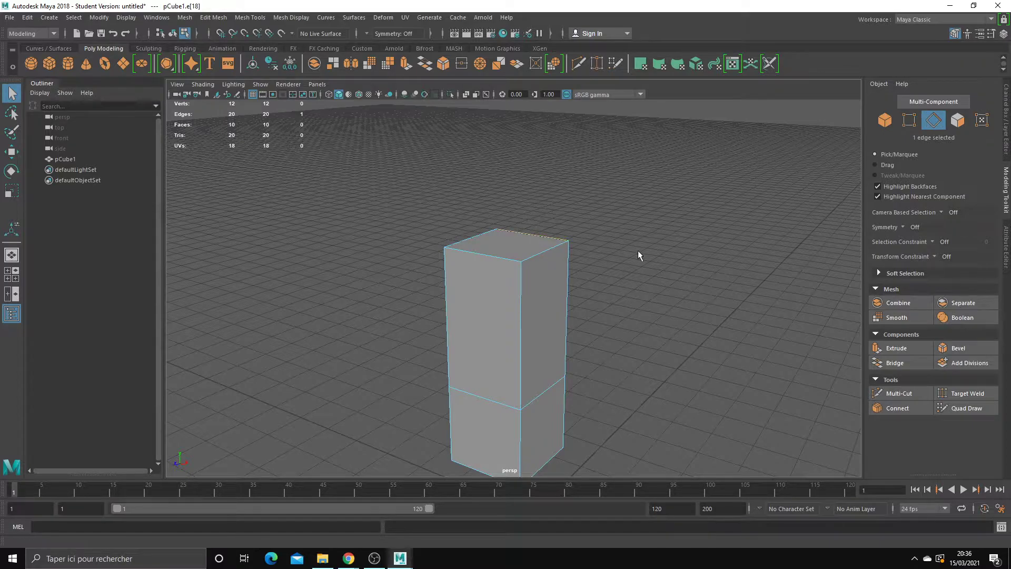
pyautogui.keyDown('alt'); pyautogui.moveTo(637, 252); pyautogui.dragTo(603, 254); pyautogui.keyUp('alt')
pyautogui.click(586, 226)
pyautogui.press('w')
pyautogui.press('q')
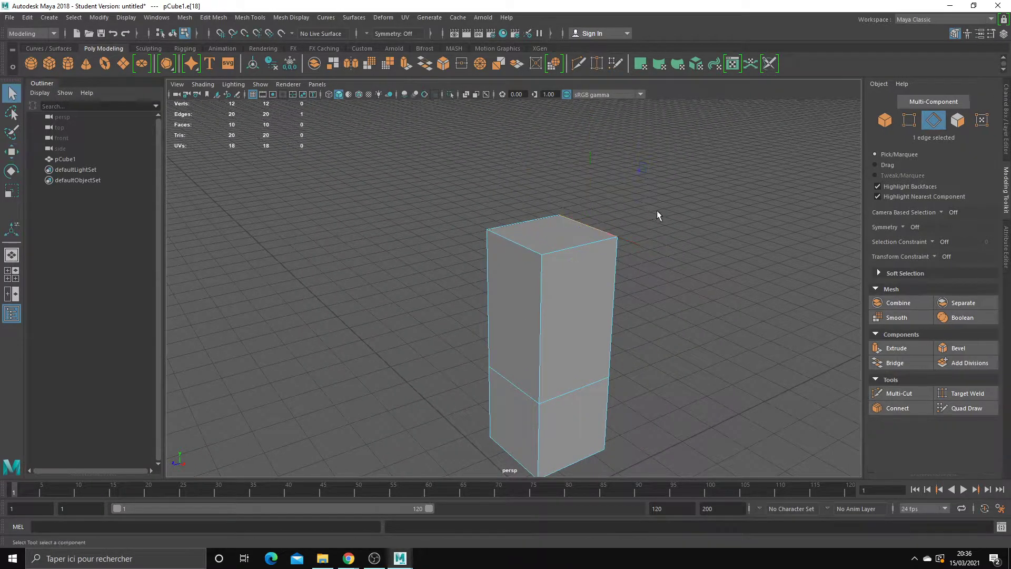
pyautogui.click(550, 219)
pyautogui.click(553, 251)
pyautogui.click(541, 278)
pyautogui.click(580, 246)
# Step: From a new angle, select more top edges, including the front-left and back-right ones
pyautogui.keyDown('alt'); pyautogui.moveTo(714, 251); pyautogui.dragTo(639, 248); pyautogui.keyUp('alt')
pyautogui.click(488, 247)
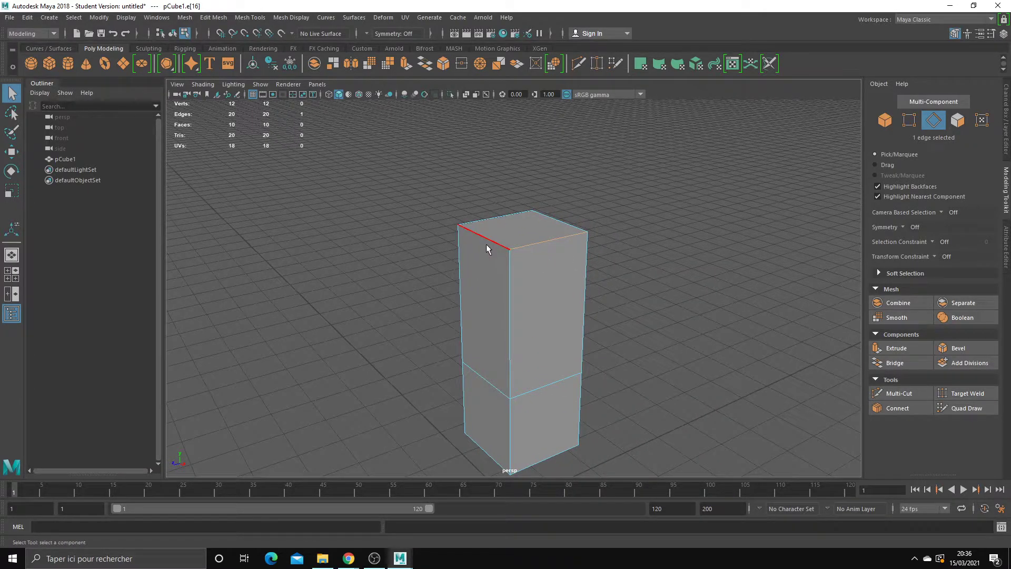
pyautogui.click(548, 226)
pyautogui.moveTo(548, 226)
pyautogui.keyDown('alt'); pyautogui.mouseDown()
pyautogui.moveTo(537, 242)
pyautogui.moveTo(585, 276)
pyautogui.mouseUp(); pyautogui.keyUp('alt')
pyautogui.click(561, 220)
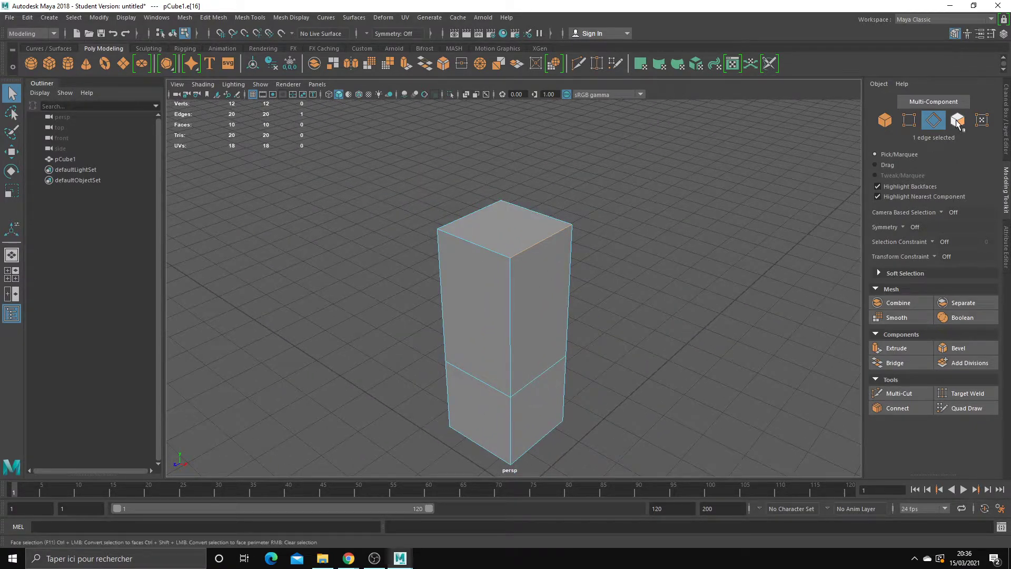
# Step: In Face mode, move the cube's top face as a test, then undo the move
pyautogui.press('F11')
pyautogui.click(491, 239)
pyautogui.keyDown('alt'); pyautogui.moveTo(614, 262); pyautogui.dragTo(747, 310); pyautogui.keyUp('alt')
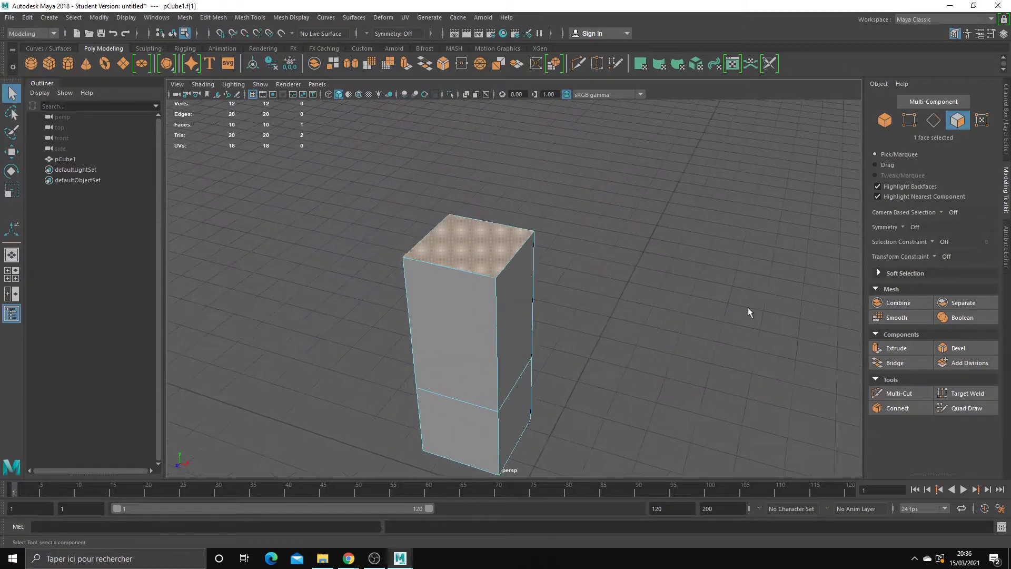
pyautogui.press('w')
pyautogui.click(581, 226)
pyautogui.click(482, 255)
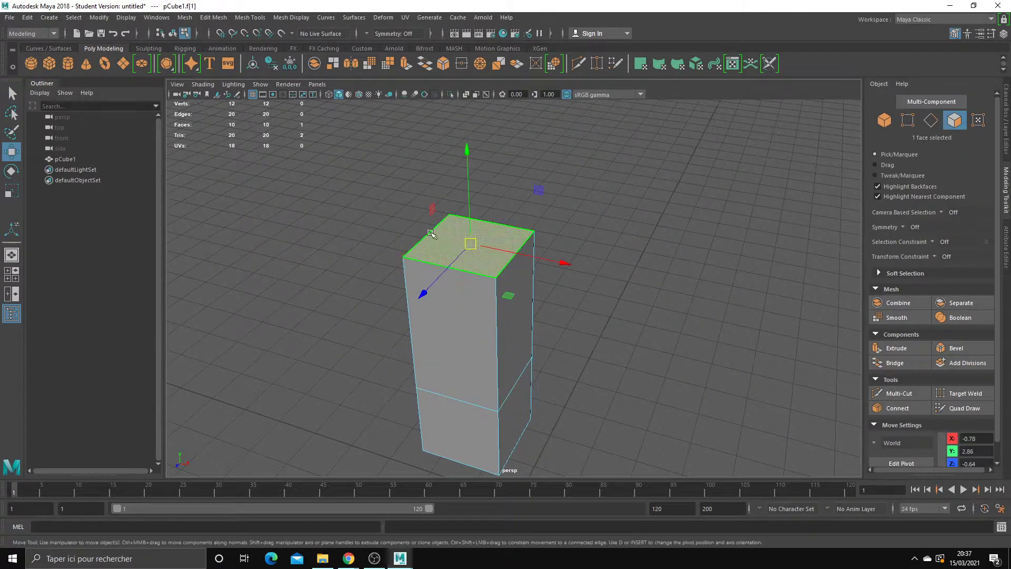
pyautogui.keyDown('alt'); pyautogui.moveTo(648, 282); pyautogui.dragTo(625, 285); pyautogui.keyUp('alt')
pyautogui.hotkey('ctrl', 'z')
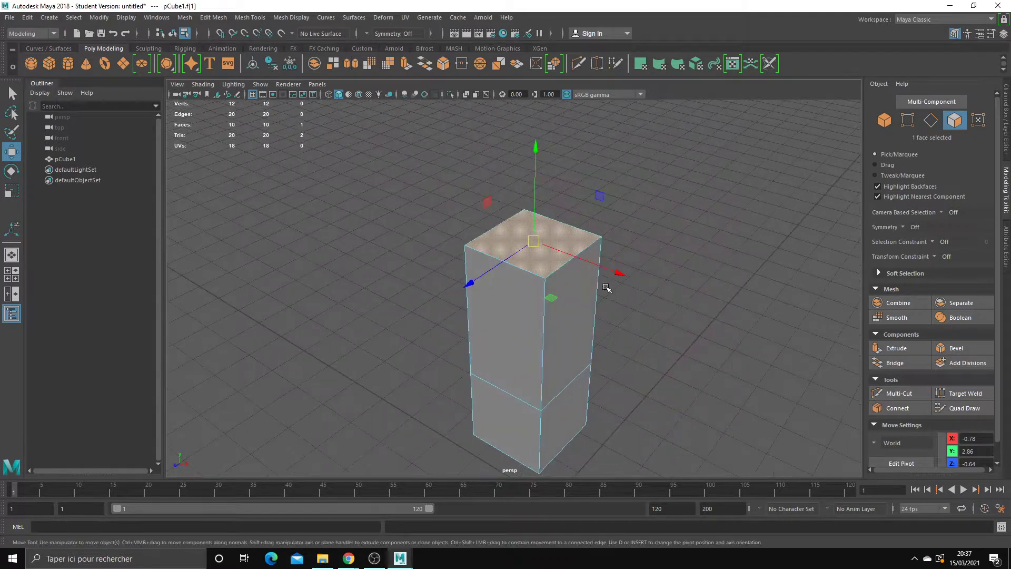
pyautogui.moveTo(654, 286); pyautogui.dragTo(598, 270, button='middle')
pyautogui.hotkey('ctrl', 'z')
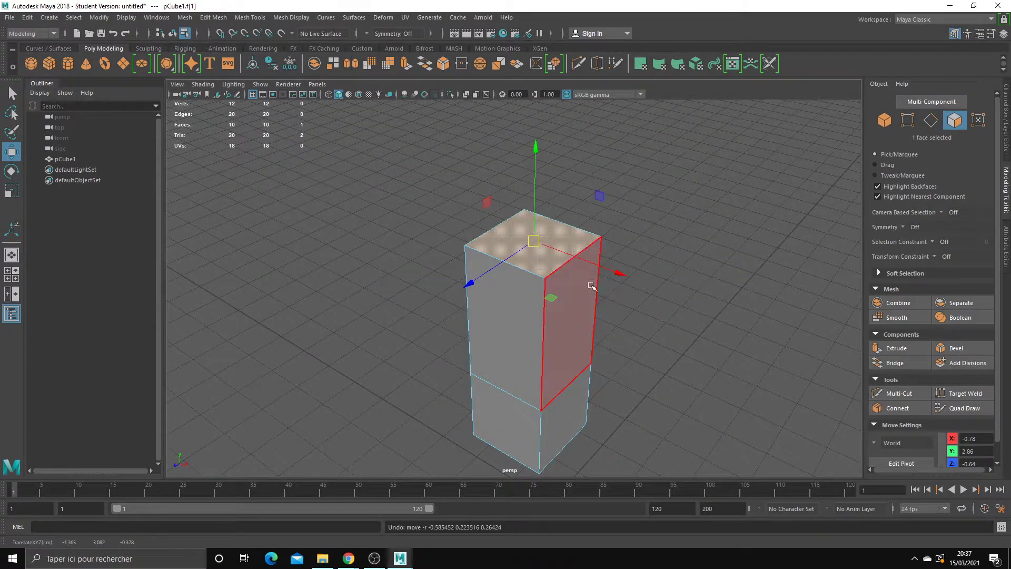
pyautogui.press('q')
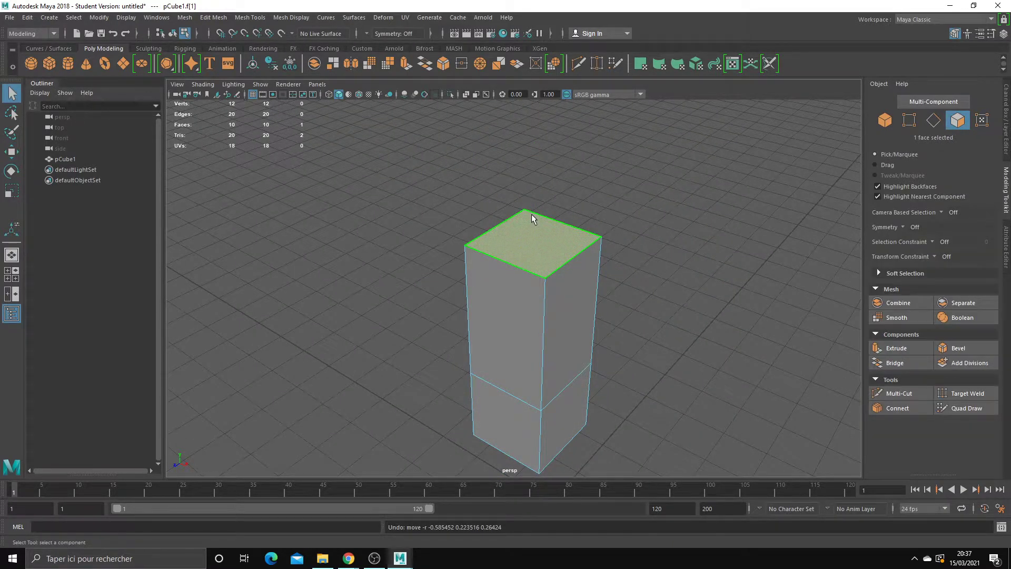
# Step: Reselect the top face and start a Multi-Cut at its front corner vertex
pyautogui.click(617, 210)
pyautogui.click(529, 265)
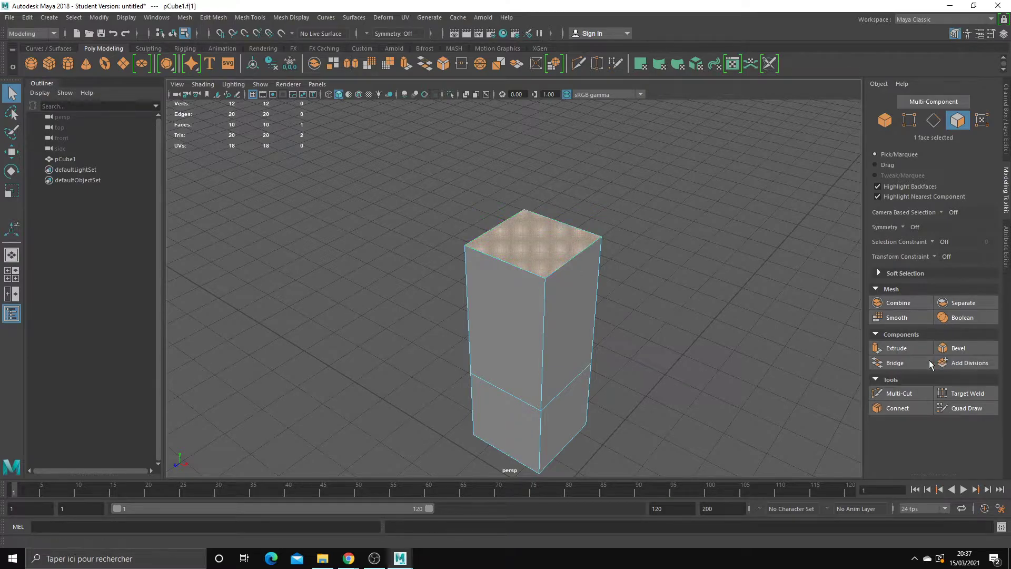
pyautogui.click(898, 393)
pyautogui.click(545, 277)
# Step: End the diagonal cut at the back corner, then select each resulting top triangle to check it
pyautogui.click(524, 210)
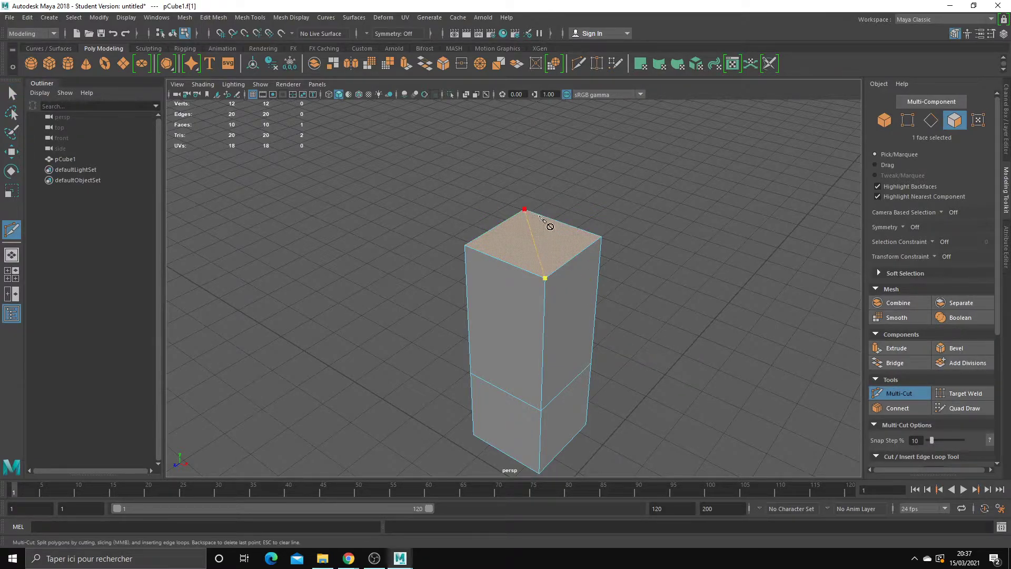
pyautogui.press('q')
pyautogui.click(557, 249)
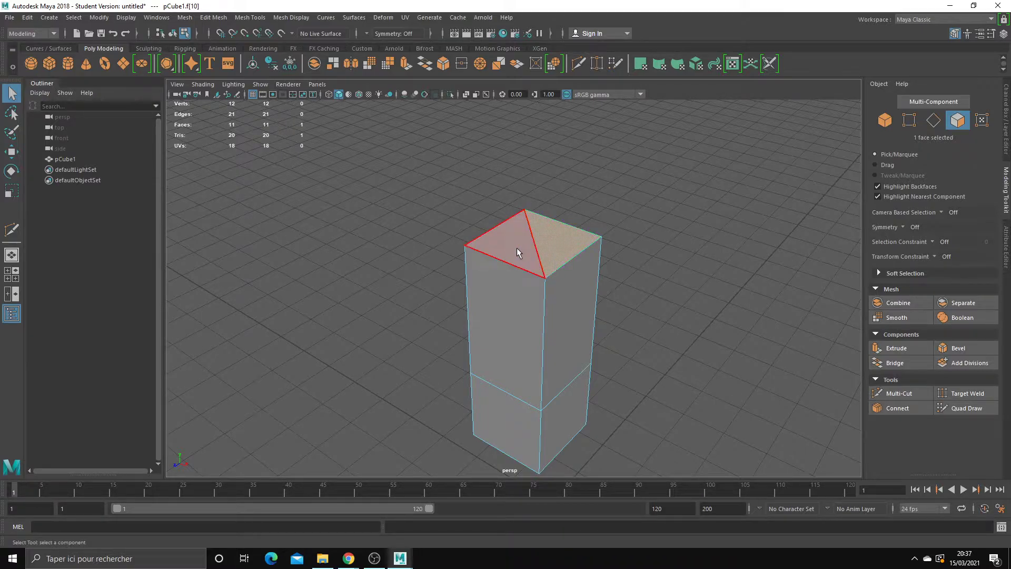
pyautogui.click(516, 248)
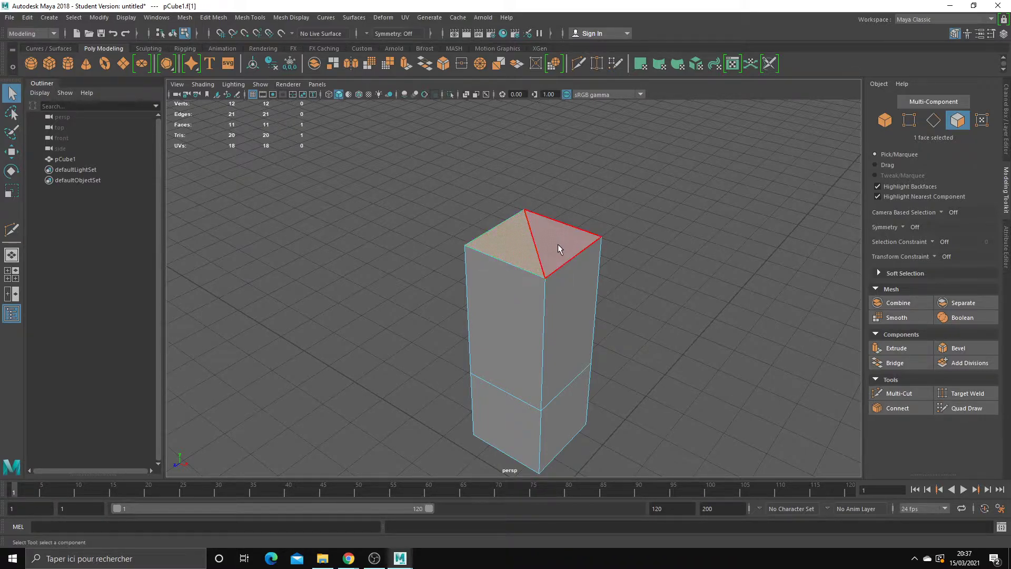
pyautogui.click(557, 244)
pyautogui.keyDown('alt'); pyautogui.moveTo(633, 292); pyautogui.dragTo(605, 304, button='middle'); pyautogui.keyUp('alt')
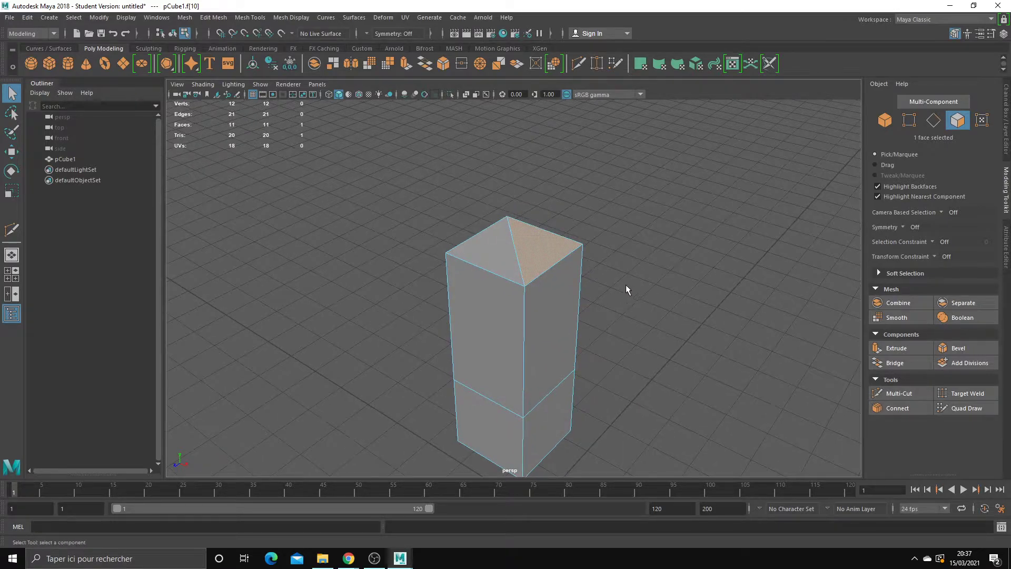
pyautogui.moveTo(626, 290)
pyautogui.keyDown('alt'); pyautogui.mouseDown()
pyautogui.moveTo(625, 235)
pyautogui.moveTo(527, 200)
pyautogui.mouseUp(); pyautogui.keyUp('alt')
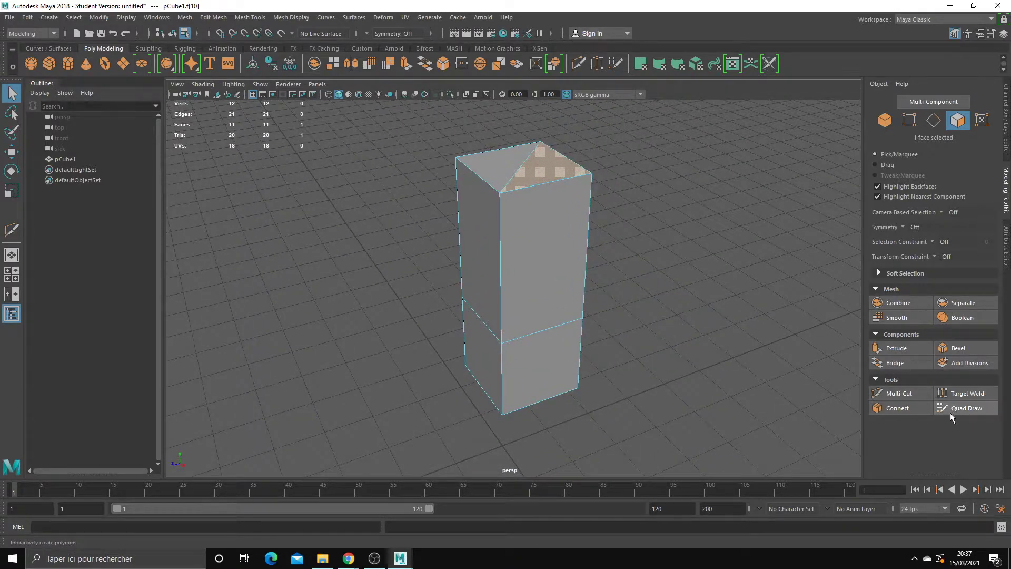
# Step: Multi-Cut a stepped line from the front face's left edge through two points to the top edge
pyautogui.click(897, 393)
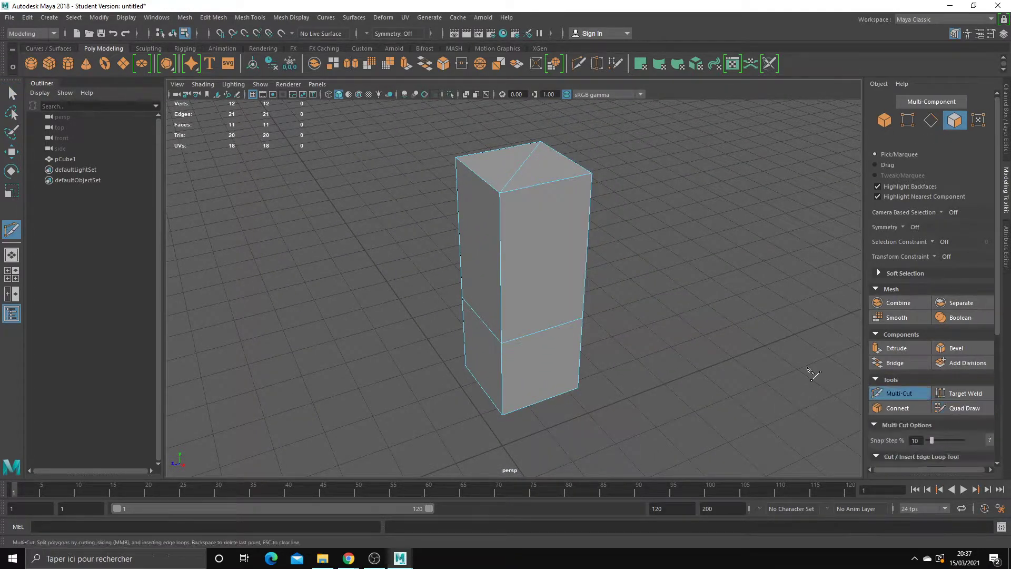
pyautogui.click(501, 270)
pyautogui.click(537, 260)
pyautogui.click(548, 232)
pyautogui.click(558, 191)
pyautogui.press('q')
pyautogui.moveTo(672, 267)
pyautogui.keyDown('alt'); pyautogui.mouseDown()
pyautogui.moveTo(586, 332)
pyautogui.moveTo(622, 313)
pyautogui.mouseUp(); pyautogui.keyUp('alt')
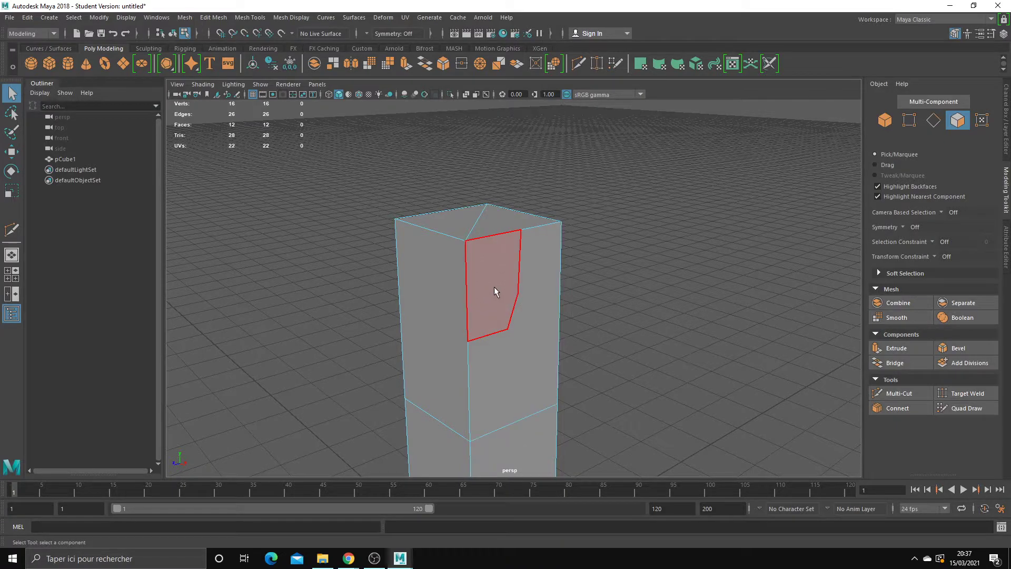
pyautogui.moveTo(519, 294)
pyautogui.keyDown('alt'); pyautogui.mouseDown()
pyautogui.moveTo(462, 293)
pyautogui.moveTo(465, 312)
pyautogui.mouseUp(); pyautogui.keyUp('alt')
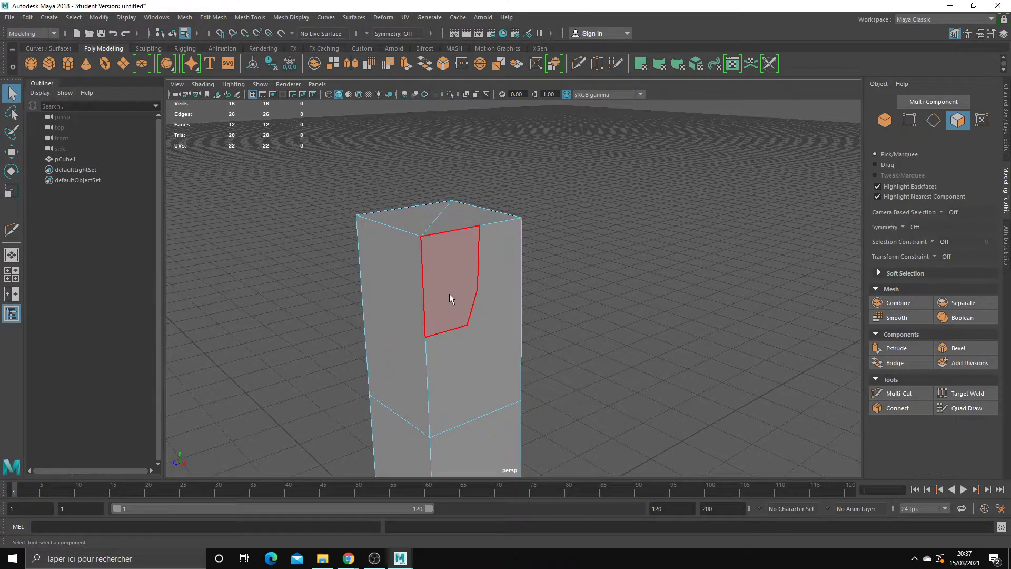
# Step: Select the new upper front face, the top triangles and the L-shaped front face to check the cut
pyautogui.click(450, 295)
pyautogui.keyDown('alt'); pyautogui.moveTo(406, 276); pyautogui.dragTo(492, 305, button='middle'); pyautogui.keyUp('alt')
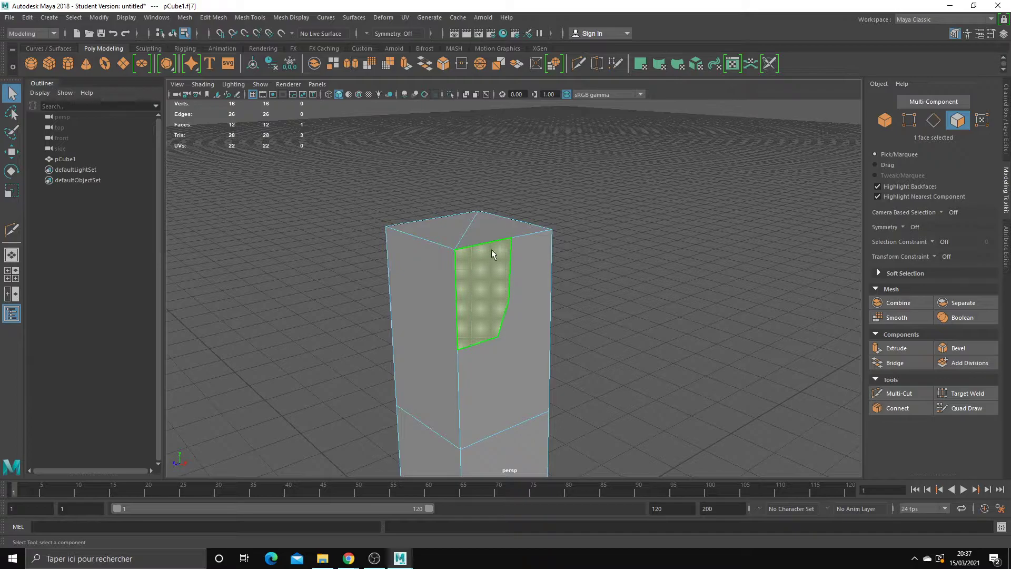
pyautogui.click(445, 273)
pyautogui.keyDown('alt'); pyautogui.moveTo(461, 259); pyautogui.dragTo(478, 260, button='middle'); pyautogui.keyUp('alt')
pyautogui.click(477, 261)
pyautogui.click(474, 238)
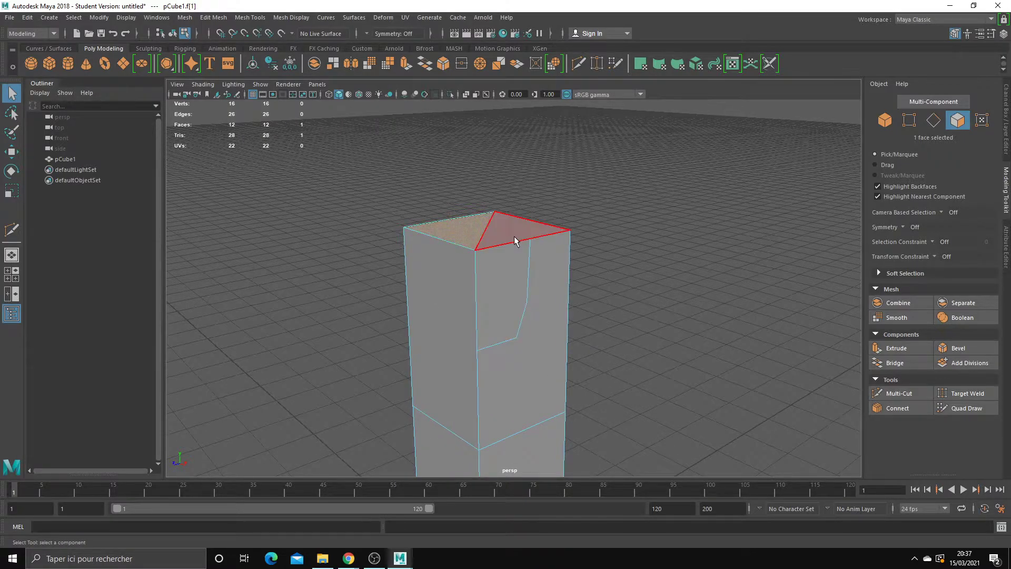
pyautogui.click(538, 260)
pyautogui.moveTo(542, 344)
pyautogui.keyDown('alt'); pyautogui.mouseDown(button='middle')
pyautogui.moveTo(595, 335)
pyautogui.moveTo(559, 317)
pyautogui.mouseUp(button='middle'); pyautogui.keyUp('alt')
pyautogui.click(495, 279)
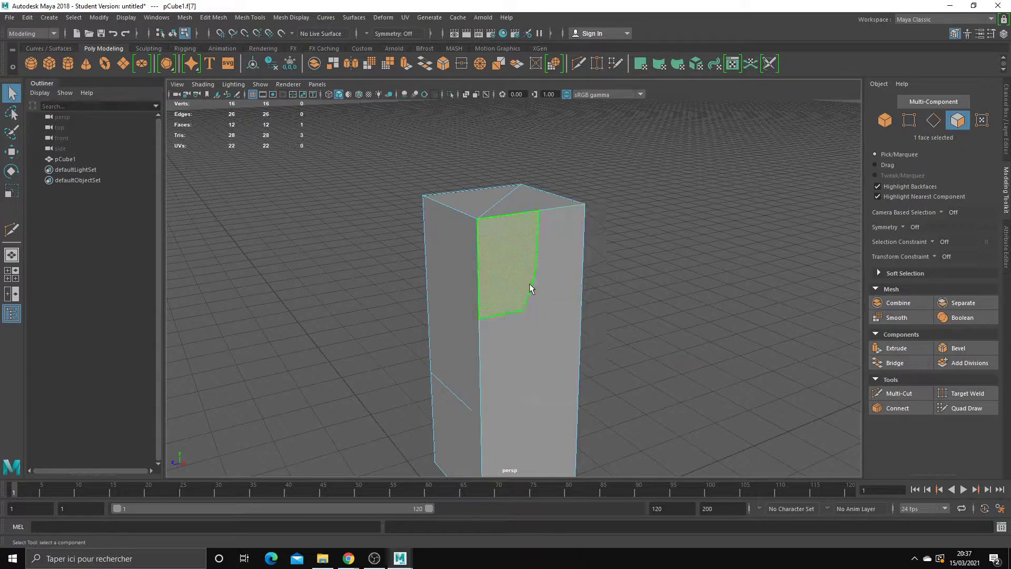
pyautogui.click(545, 297)
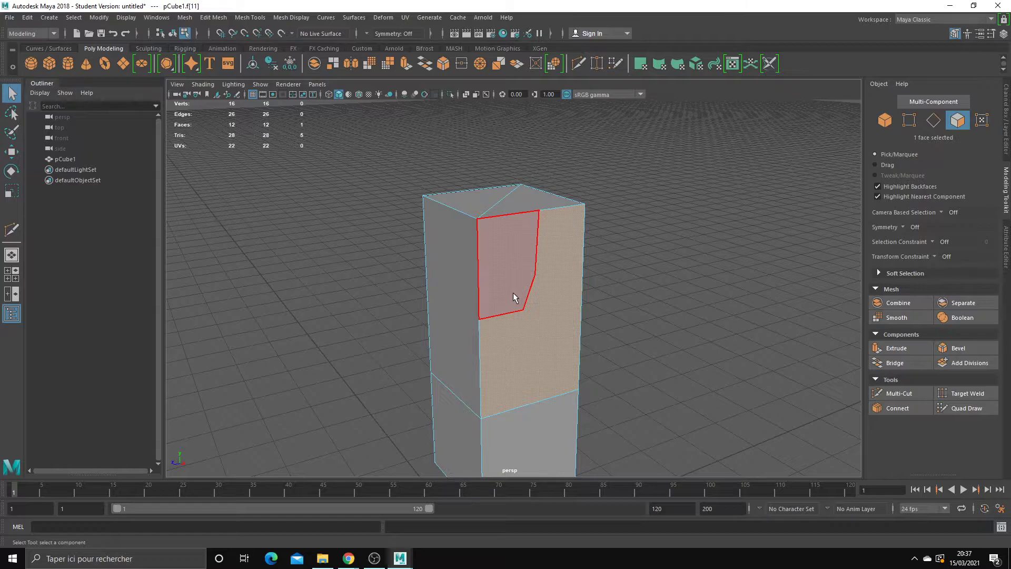
pyautogui.keyDown('alt'); pyautogui.moveTo(513, 292); pyautogui.dragTo(651, 363); pyautogui.keyUp('alt')
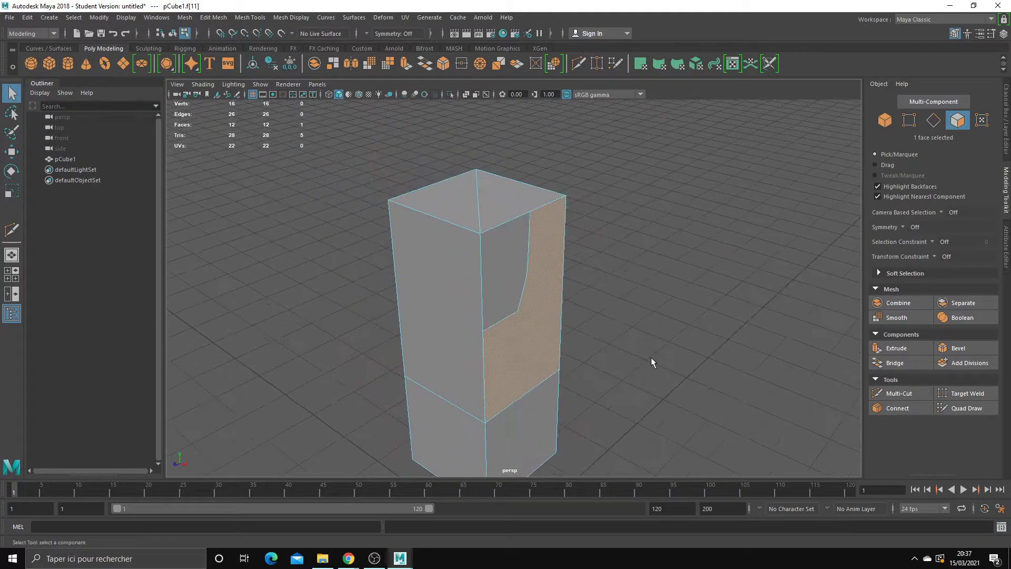
pyautogui.click(530, 210)
pyautogui.moveTo(501, 317)
pyautogui.keyDown('alt'); pyautogui.mouseDown()
pyautogui.moveTo(573, 296)
pyautogui.moveTo(315, 316)
pyautogui.mouseUp(); pyautogui.keyUp('alt')
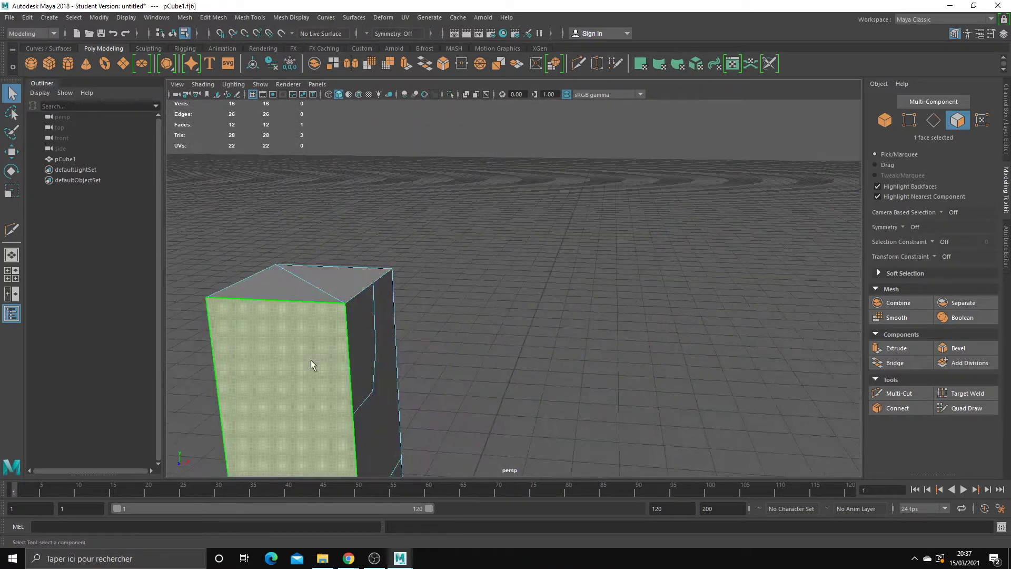
pyautogui.click(316, 316)
pyautogui.keyDown('alt'); pyautogui.moveTo(706, 235); pyautogui.dragTo(623, 131, button='middle'); pyautogui.keyUp('alt')
pyautogui.keyDown('alt'); pyautogui.moveTo(623, 132); pyautogui.dragTo(417, 195); pyautogui.keyUp('alt')
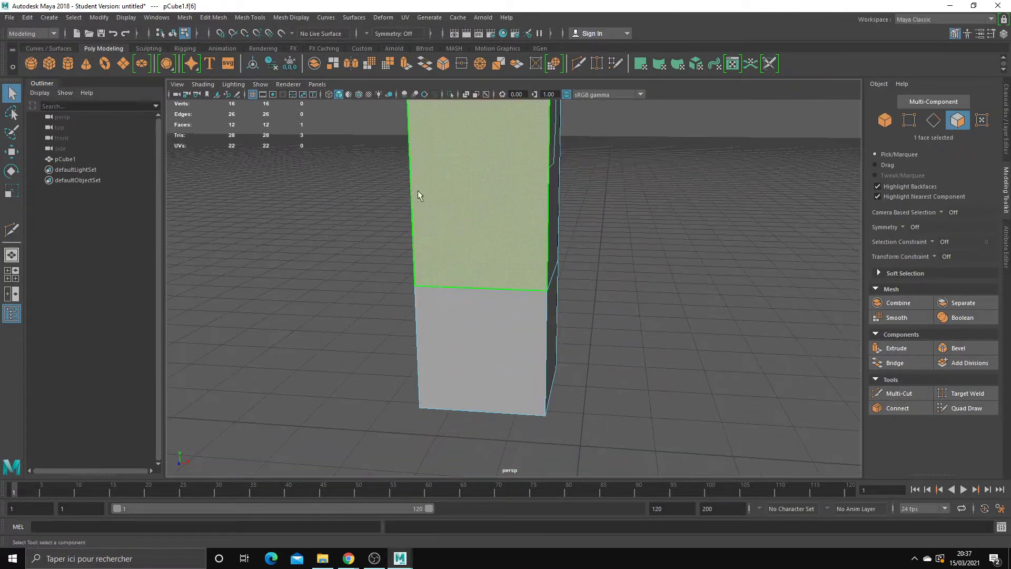
pyautogui.click(501, 365)
pyautogui.moveTo(501, 365)
pyautogui.keyDown('alt'); pyautogui.mouseDown()
pyautogui.moveTo(570, 280)
pyautogui.moveTo(431, 262)
pyautogui.mouseUp(); pyautogui.keyUp('alt')
pyautogui.moveTo(417, 349)
pyautogui.keyDown('alt'); pyautogui.mouseDown()
pyautogui.moveTo(603, 345)
pyautogui.moveTo(820, 379)
pyautogui.moveTo(717, 354)
pyautogui.mouseUp(); pyautogui.keyUp('alt')
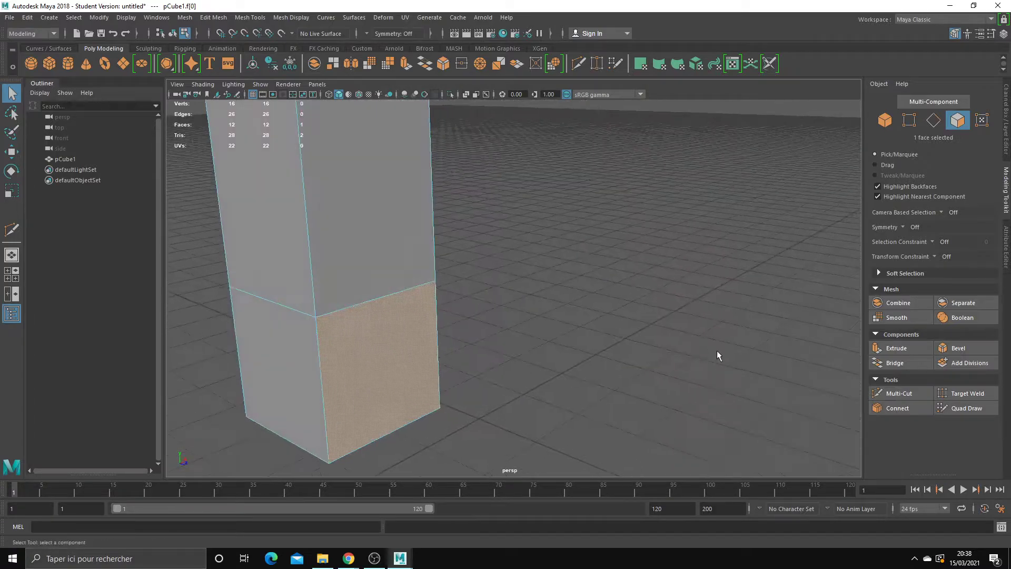
pyautogui.click(965, 408)
pyautogui.press('q')
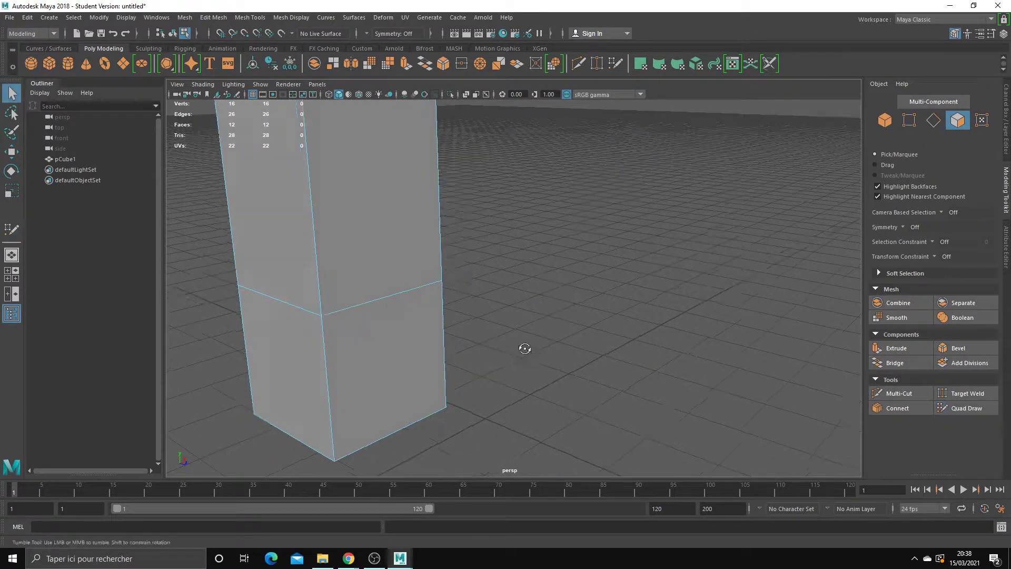
pyautogui.moveTo(524, 349)
pyautogui.keyDown('alt'); pyautogui.mouseDown()
pyautogui.moveTo(393, 342)
pyautogui.moveTo(472, 323)
pyautogui.mouseUp(); pyautogui.keyUp('alt')
pyautogui.click(471, 322)
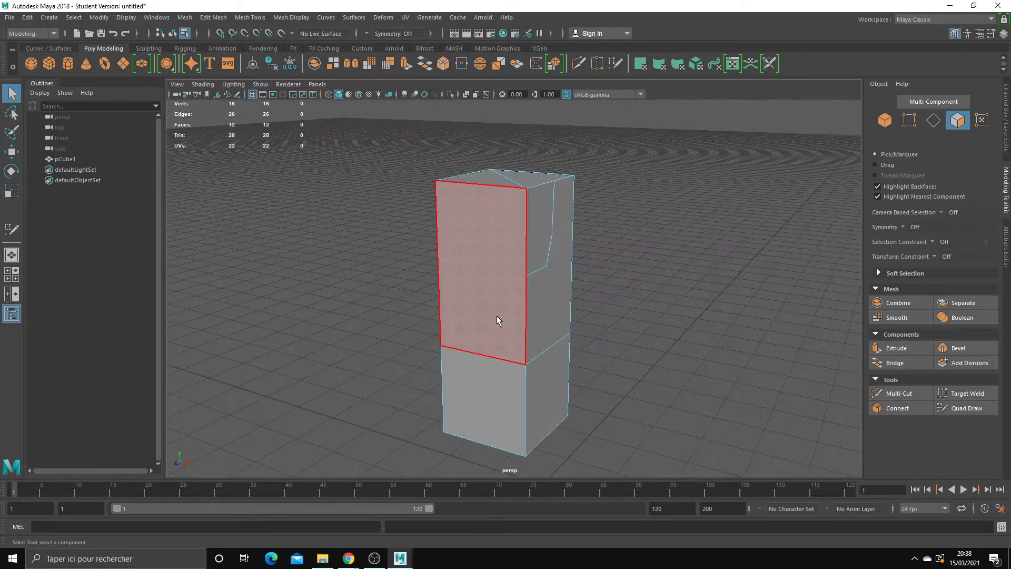
pyautogui.moveTo(510, 244); pyautogui.dragTo(571, 225, button='right')
# Step: Orbit the view to look down on the cube's top
pyautogui.moveTo(550, 289)
pyautogui.keyDown('alt'); pyautogui.mouseDown()
pyautogui.moveTo(490, 339)
pyautogui.moveTo(466, 315)
pyautogui.moveTo(517, 293)
pyautogui.moveTo(532, 298)
pyautogui.moveTo(483, 315)
pyautogui.mouseUp(); pyautogui.keyUp('alt')
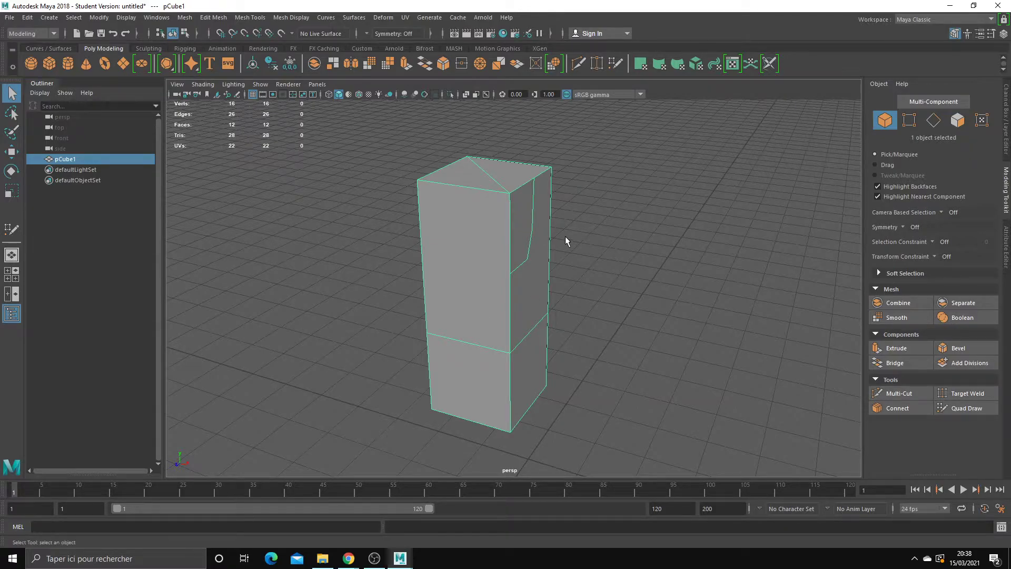
# Step: Undo the cuts, remove the tall cube, and create a new default poly cube with the Move tool
pyautogui.hotkey('ctrl', 'z')
pyautogui.hotkey('ctrl', 'z')
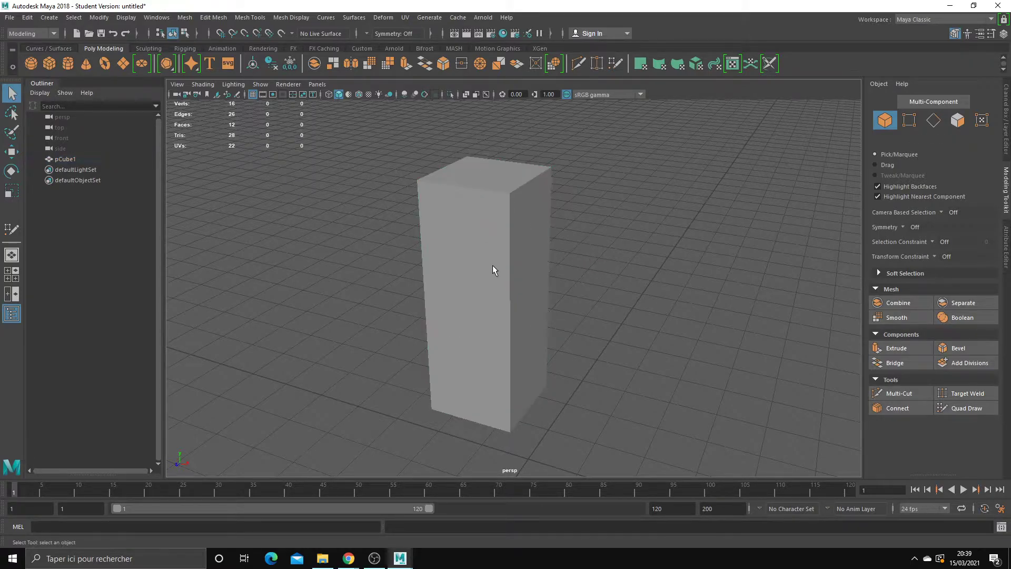
pyautogui.hotkey('ctrl', 'z')
pyautogui.keyDown('alt'); pyautogui.moveTo(546, 348); pyautogui.dragTo(473, 287, button='middle'); pyautogui.keyUp('alt')
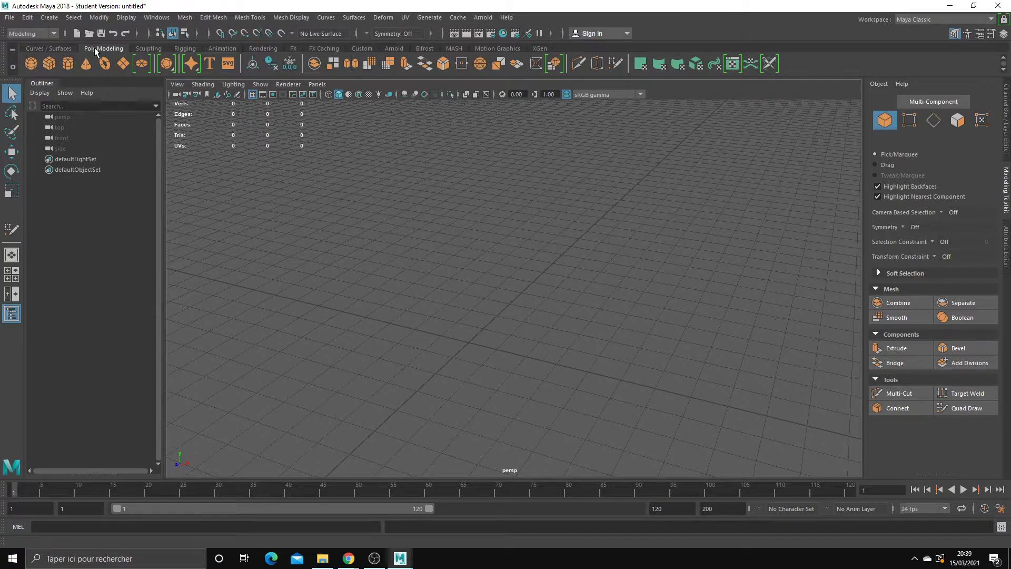
pyautogui.click(51, 64)
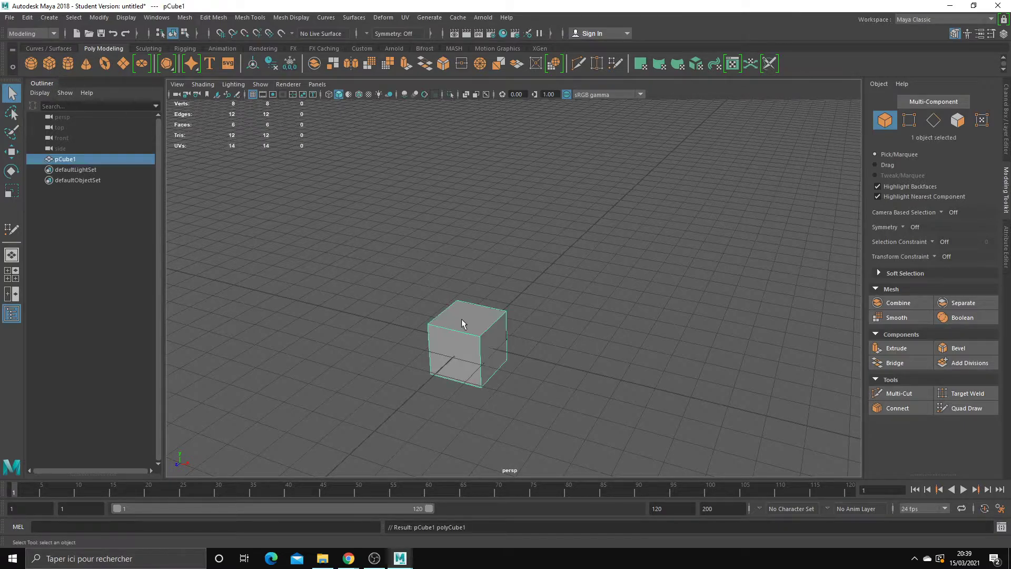
pyautogui.press('w')
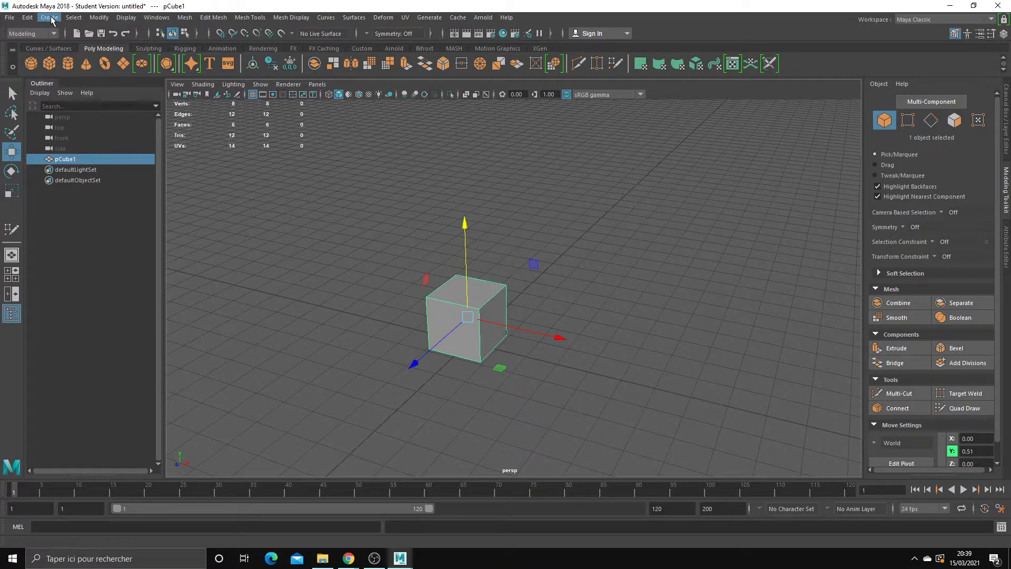
# Step: Add a polygon sphere on top of the cube and a polygon cylinder above the sphere
pyautogui.click(50, 18)
pyautogui.moveTo(80, 55)
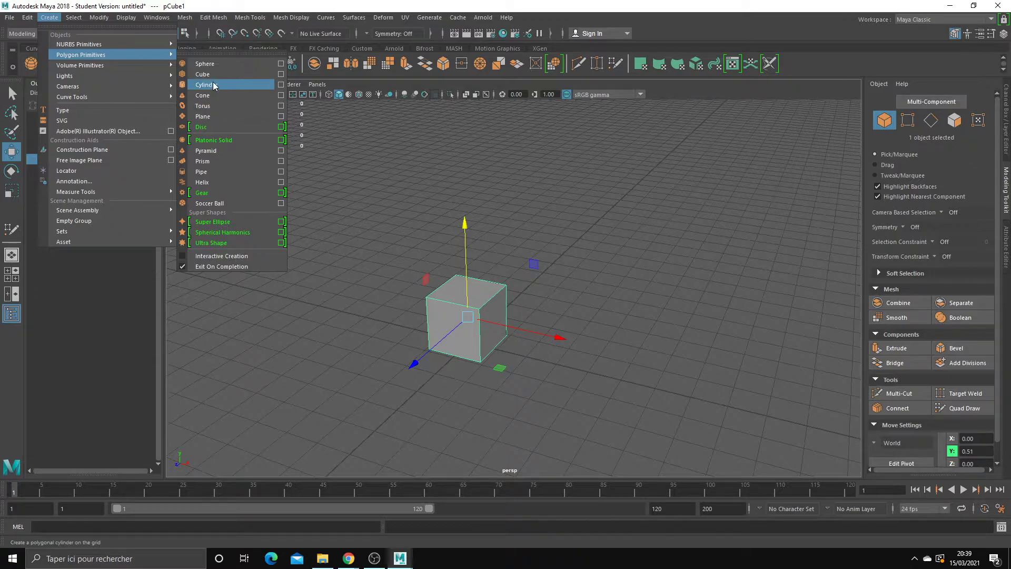
pyautogui.click(220, 65)
pyautogui.moveTo(466, 263); pyautogui.dragTo(464, 153)
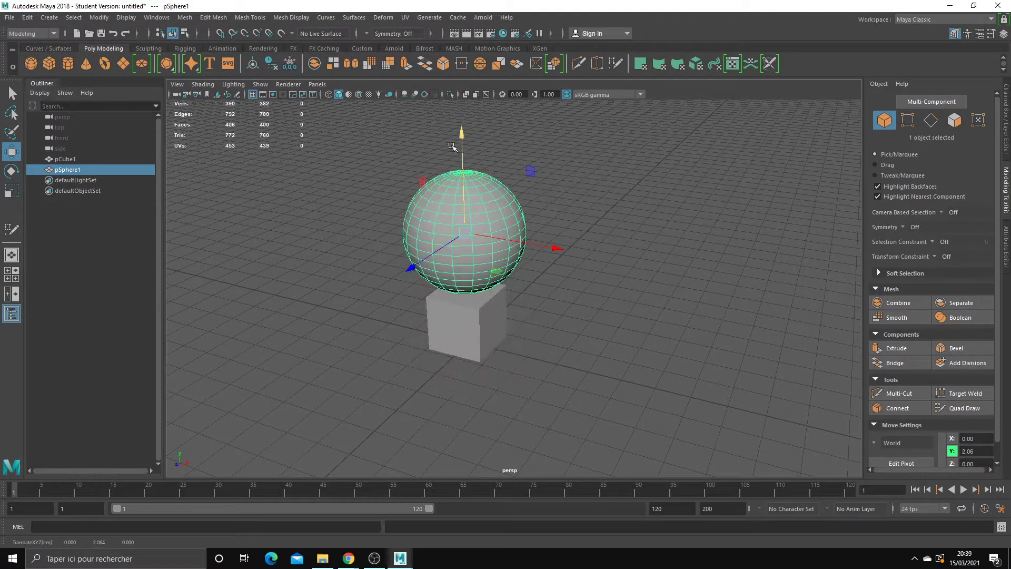
pyautogui.click(49, 18)
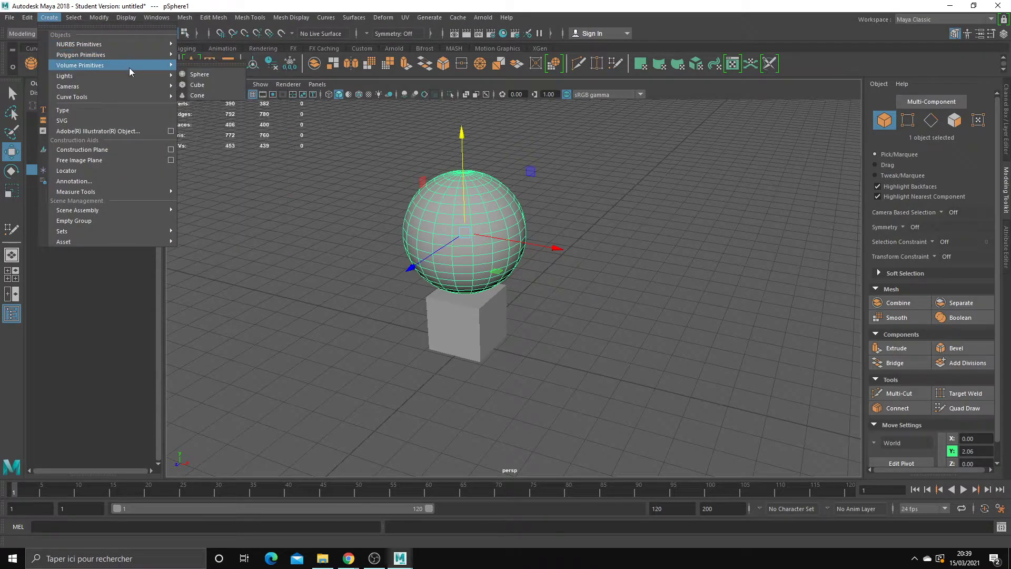
pyautogui.click(212, 85)
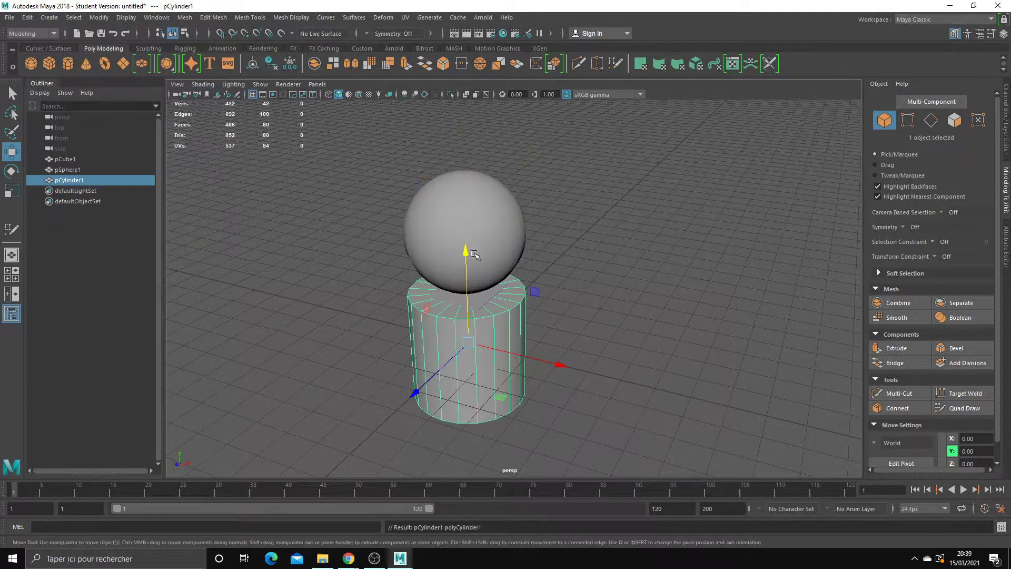
pyautogui.moveTo(464, 274); pyautogui.dragTo(381, 190)
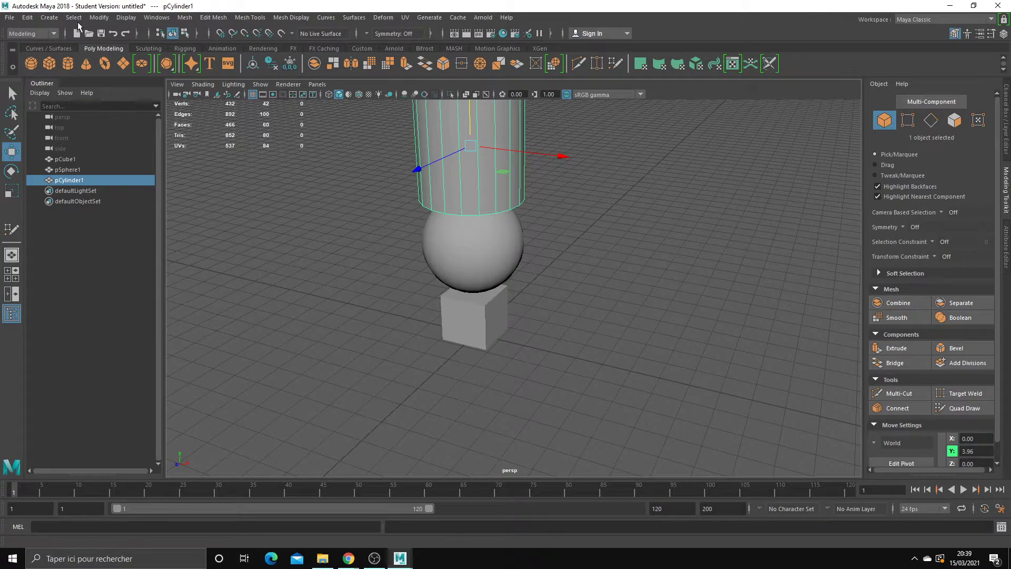
# Step: Add a polygon torus moved left and back, and a polygon plane moved beside the cube
pyautogui.click(49, 17)
pyautogui.moveTo(68, 87)
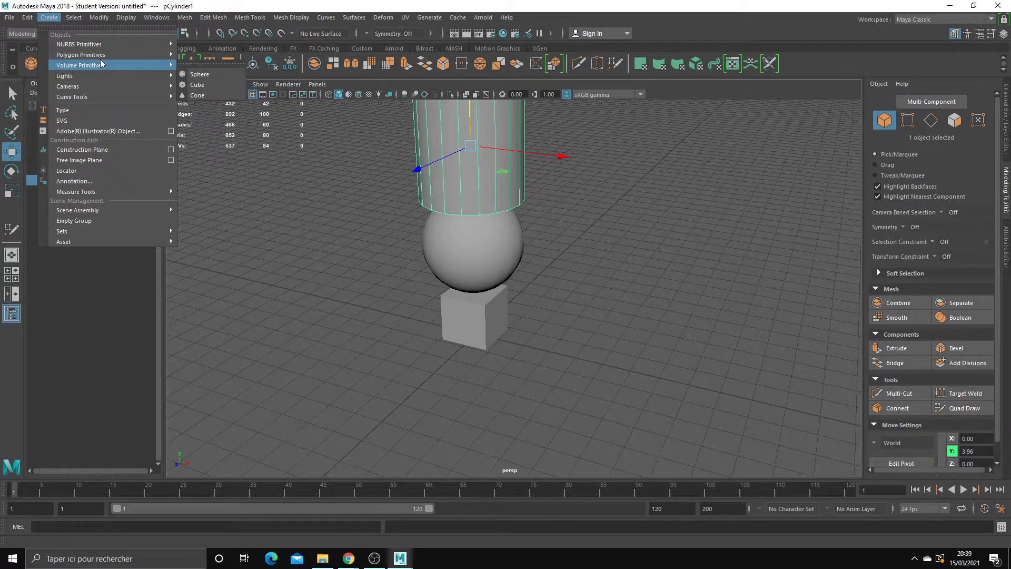
pyautogui.click(212, 106)
pyautogui.moveTo(513, 353); pyautogui.dragTo(386, 339)
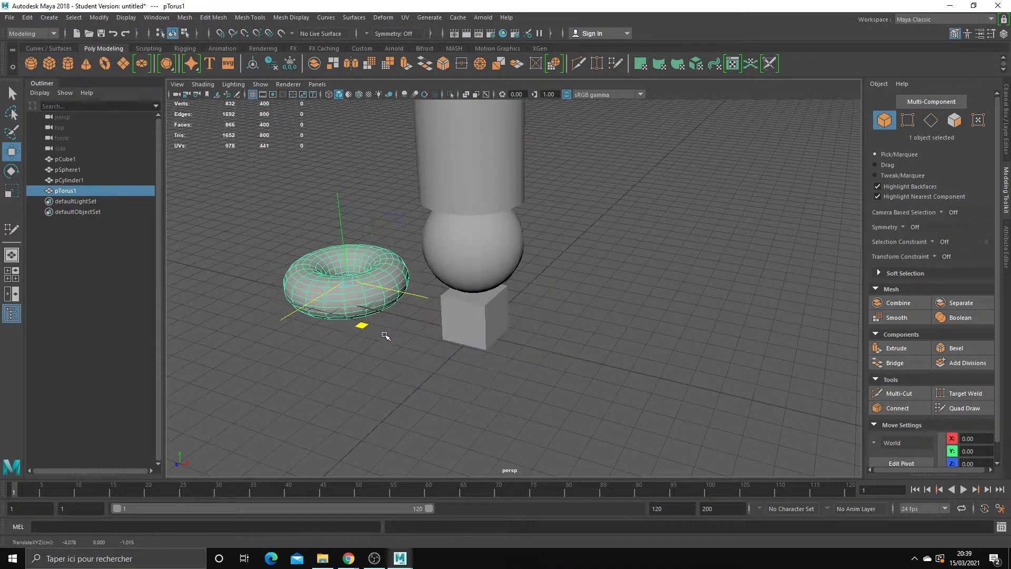
pyautogui.click(49, 18)
pyautogui.moveTo(80, 55)
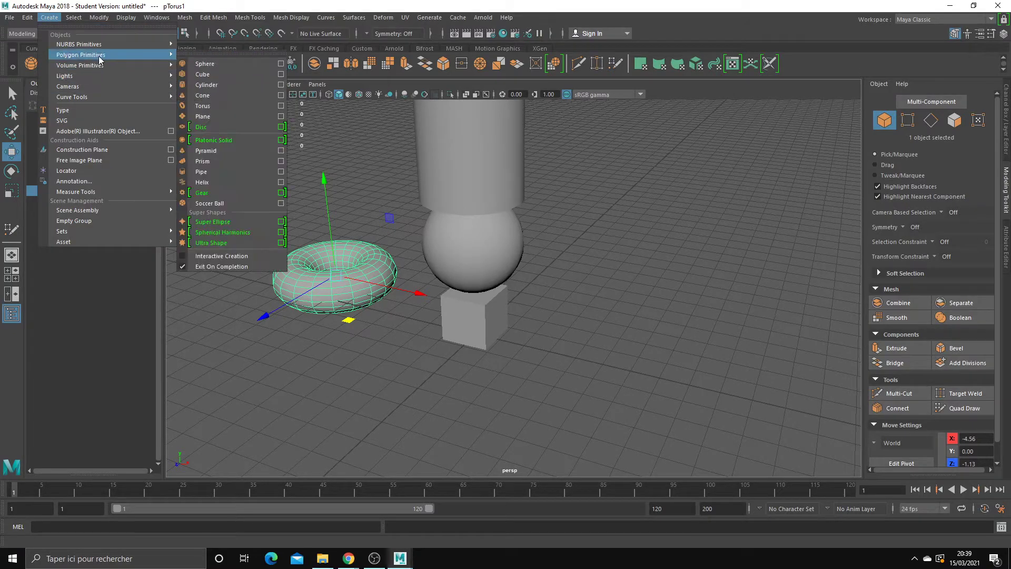
pyautogui.click(216, 120)
pyautogui.moveTo(514, 389); pyautogui.dragTo(708, 371)
pyautogui.click(517, 358)
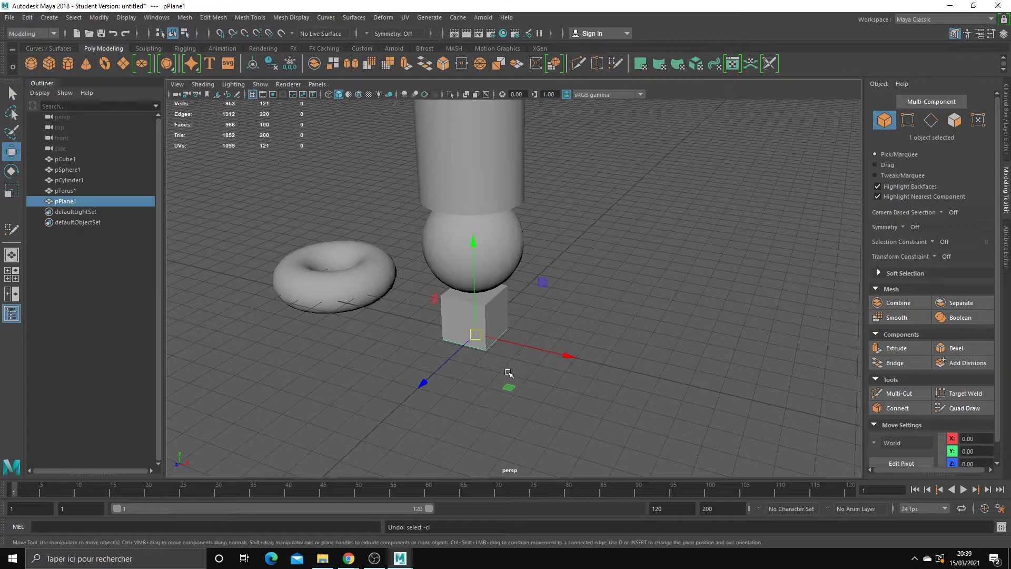
pyautogui.moveTo(506, 373)
pyautogui.mouseDown()
pyautogui.moveTo(679, 369)
pyautogui.moveTo(565, 345)
pyautogui.moveTo(526, 368)
pyautogui.moveTo(424, 354)
pyautogui.mouseUp()
# Step: Check the cube, sphere and cylinder, then marquee-select all five objects and delete them
pyautogui.click(404, 330)
pyautogui.click(475, 315)
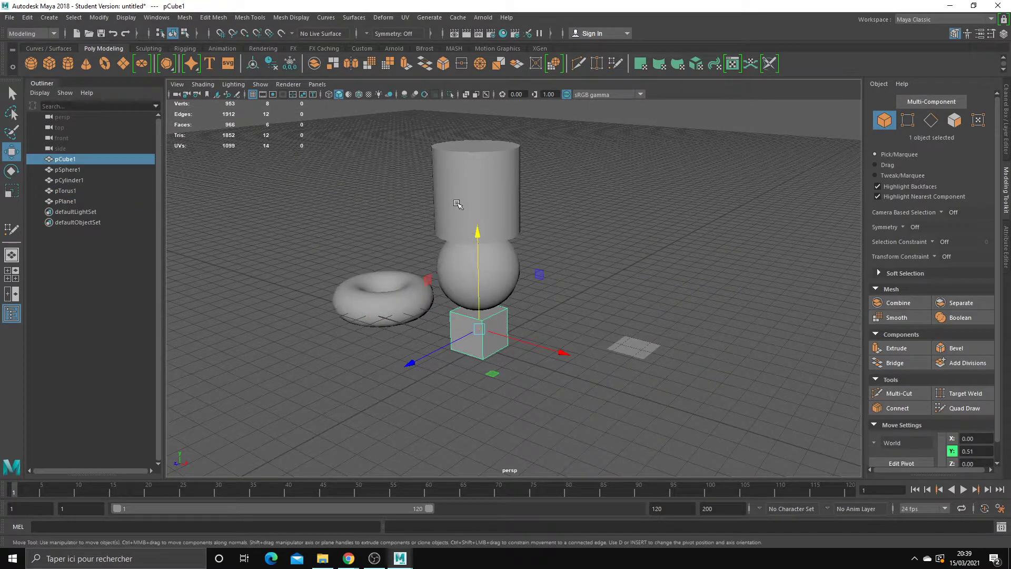
pyautogui.click(459, 260)
pyautogui.moveTo(459, 260)
pyautogui.keyDown('alt'); pyautogui.mouseDown()
pyautogui.moveTo(463, 237)
pyautogui.moveTo(429, 233)
pyautogui.mouseUp(); pyautogui.keyUp('alt')
pyautogui.click(462, 236)
pyautogui.keyDown('alt'); pyautogui.moveTo(420, 280); pyautogui.dragTo(375, 282); pyautogui.keyUp('alt')
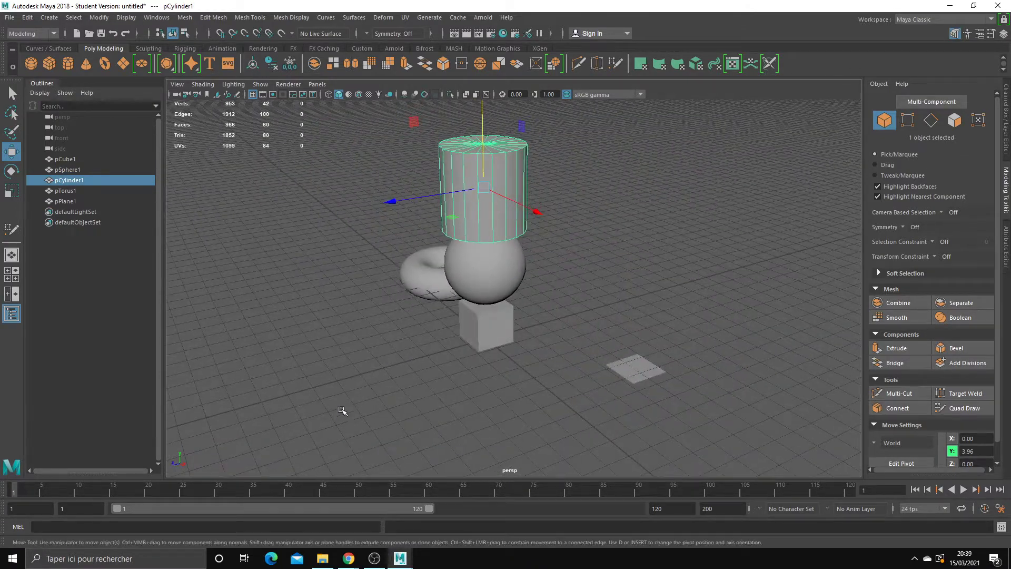
pyautogui.moveTo(342, 410)
pyautogui.keyDown('alt'); pyautogui.mouseDown()
pyautogui.moveTo(349, 400)
pyautogui.moveTo(293, 408)
pyautogui.moveTo(620, 237)
pyautogui.moveTo(647, 180)
pyautogui.moveTo(639, 158)
pyautogui.mouseUp(); pyautogui.keyUp('alt')
pyautogui.moveTo(670, 108)
pyautogui.keyDown('alt'); pyautogui.mouseDown()
pyautogui.moveTo(570, 269)
pyautogui.moveTo(625, 258)
pyautogui.mouseUp(); pyautogui.keyUp('alt')
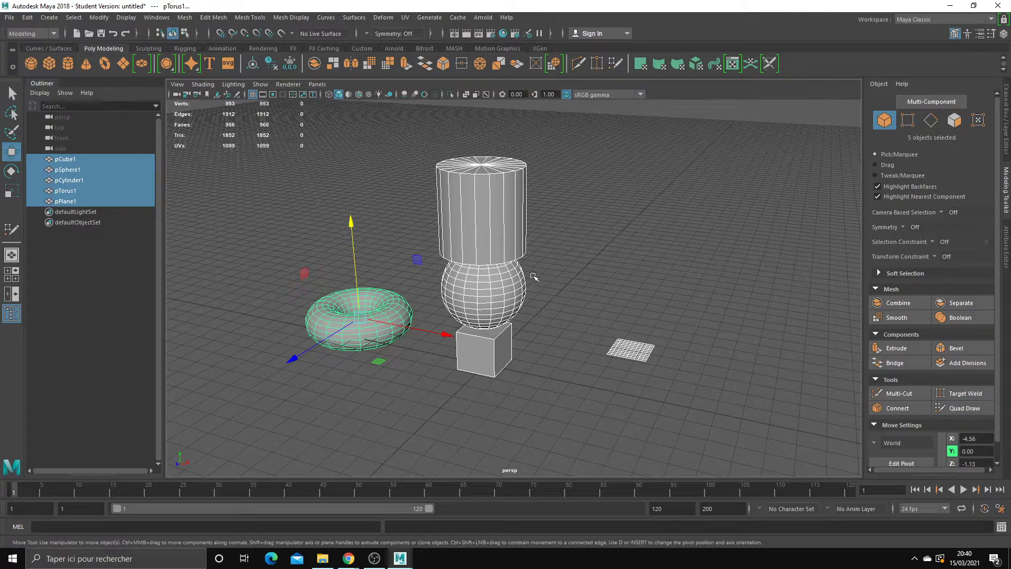
pyautogui.press('Delete')
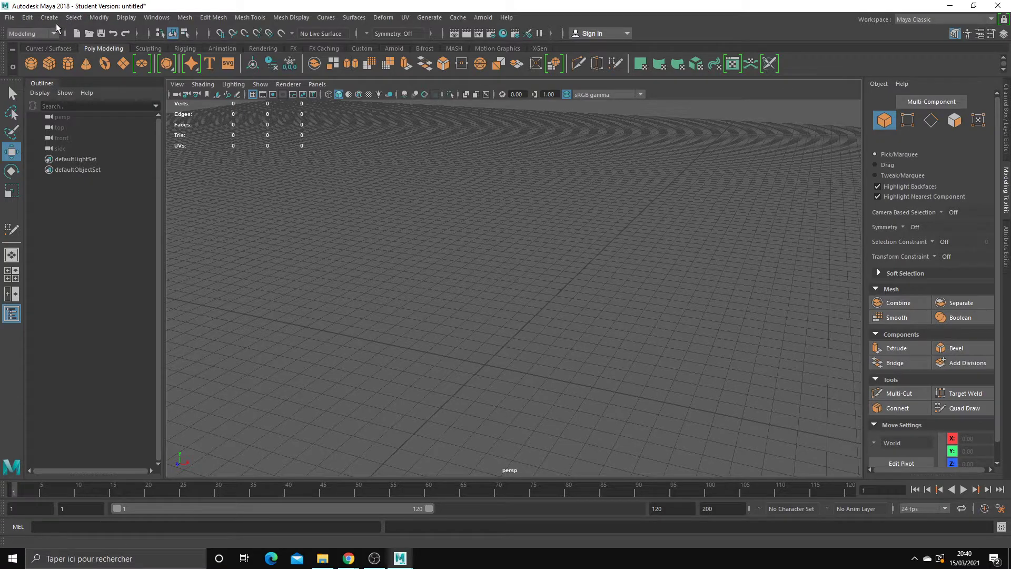
# Step: Create a poly cube from the shelf, try sliding it off centre, then undo the move
pyautogui.click(50, 66)
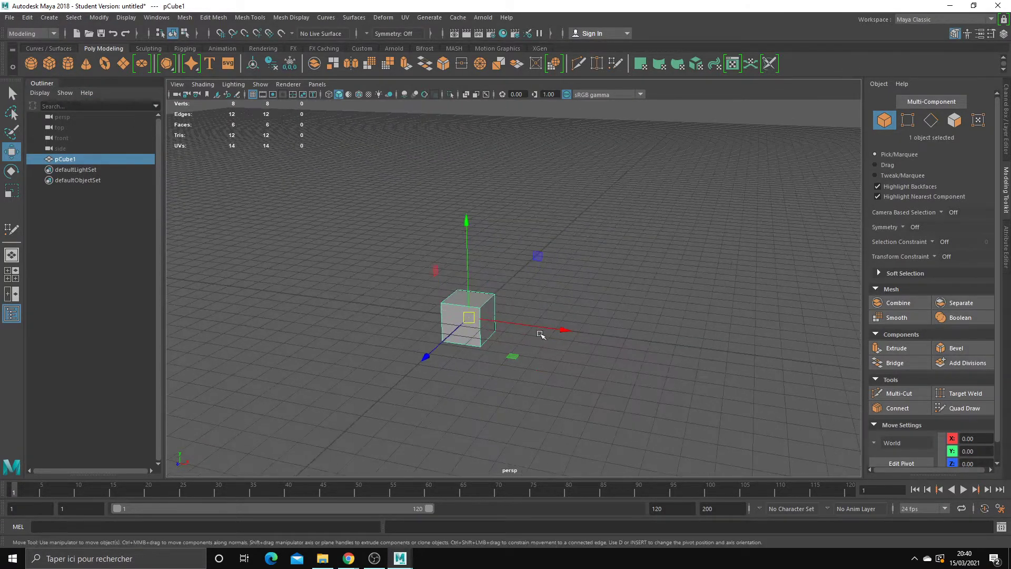
pyautogui.moveTo(499, 330)
pyautogui.keyDown('alt'); pyautogui.mouseDown()
pyautogui.moveTo(474, 321)
pyautogui.moveTo(350, 368)
pyautogui.moveTo(432, 291)
pyautogui.mouseUp(); pyautogui.keyUp('alt')
pyautogui.moveTo(460, 359); pyautogui.dragTo(498, 231)
pyautogui.scroll(3, 490, 300)
pyautogui.hotkey('ctrl', 'z')
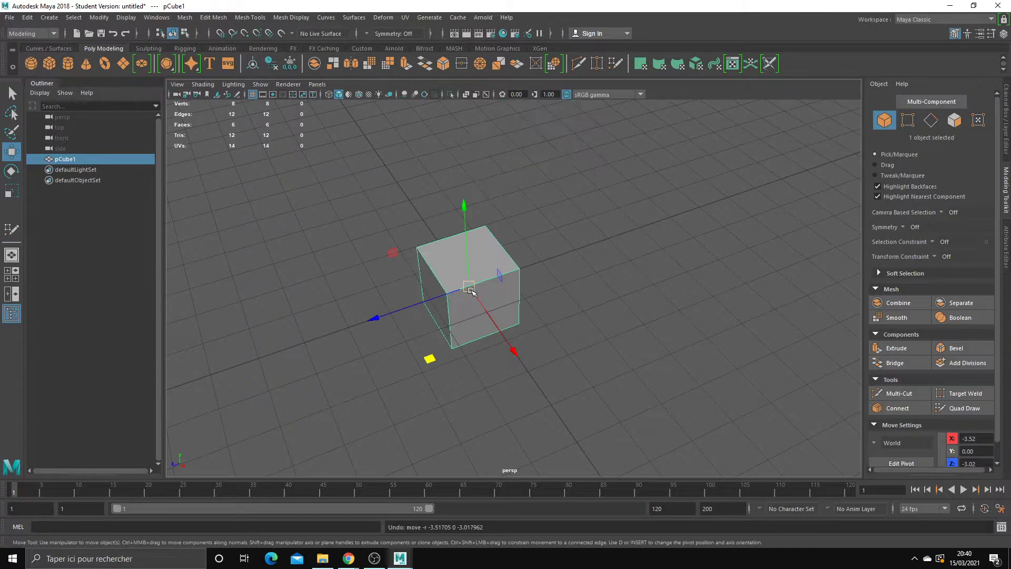
# Step: Show the cube's transform values in the Channel Box, then return to the Modeling Toolkit
pyautogui.keyDown('alt'); pyautogui.moveTo(480, 305); pyautogui.dragTo(677, 254); pyautogui.keyUp('alt')
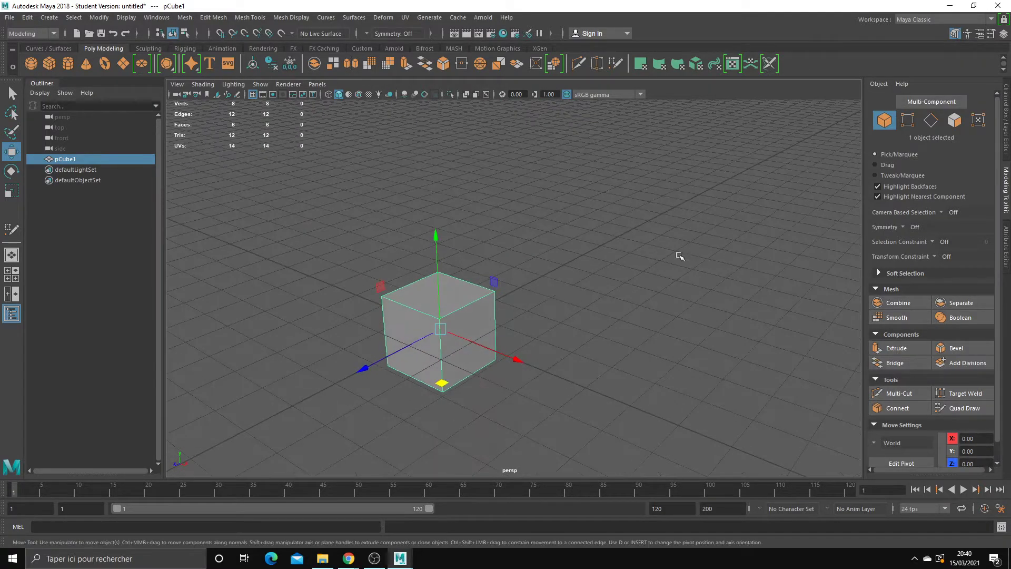
pyautogui.click(1005, 150)
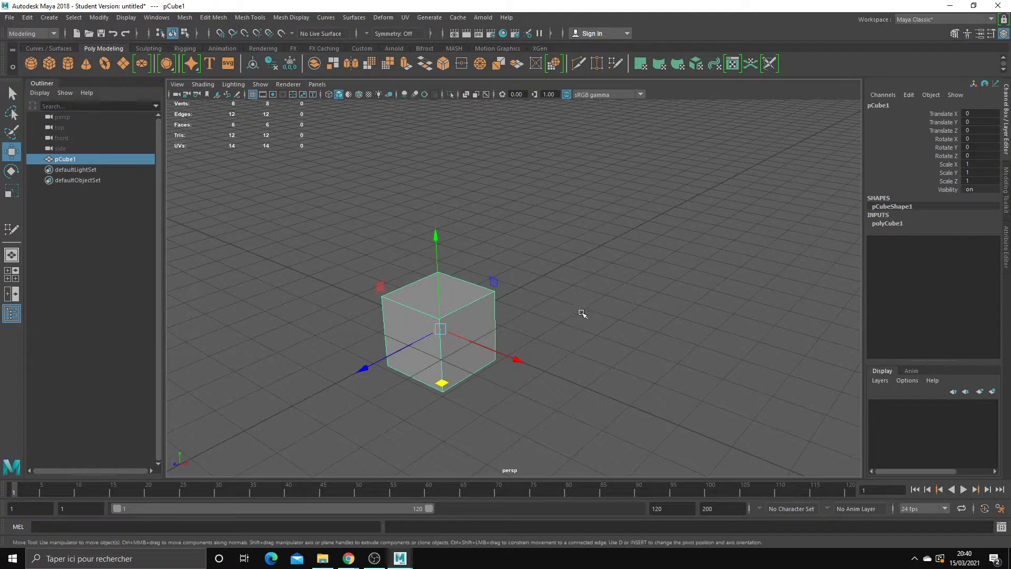
pyautogui.keyDown('alt'); pyautogui.moveTo(582, 316); pyautogui.dragTo(616, 318); pyautogui.keyUp('alt')
pyautogui.click(1005, 190)
pyautogui.keyDown('alt'); pyautogui.moveTo(683, 248); pyautogui.dragTo(576, 292, button='right'); pyautogui.keyUp('alt')
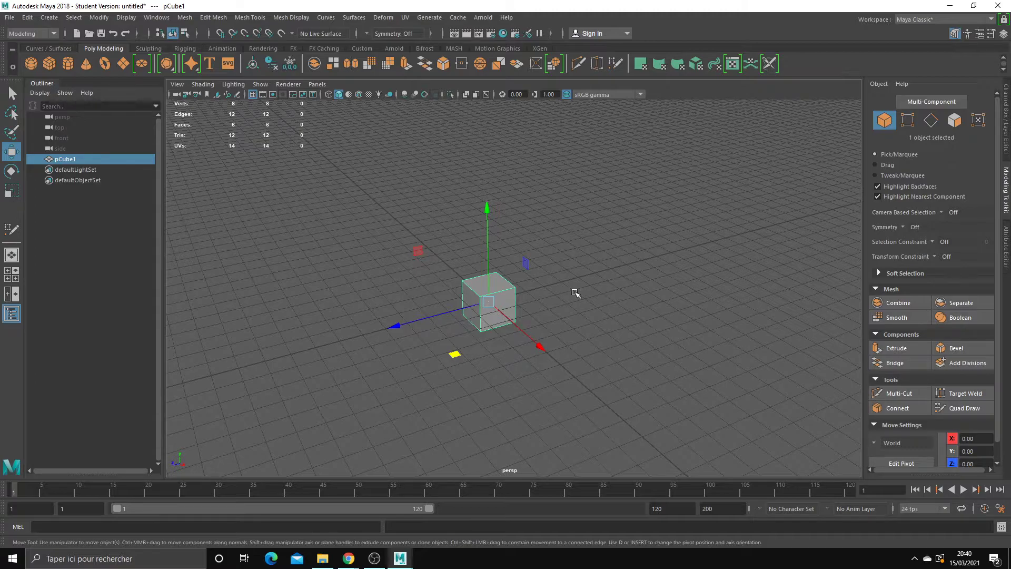
# Step: Move pCube1 to X -8.9, Z -5.982, then undo it back to the origin
pyautogui.click(1005, 104)
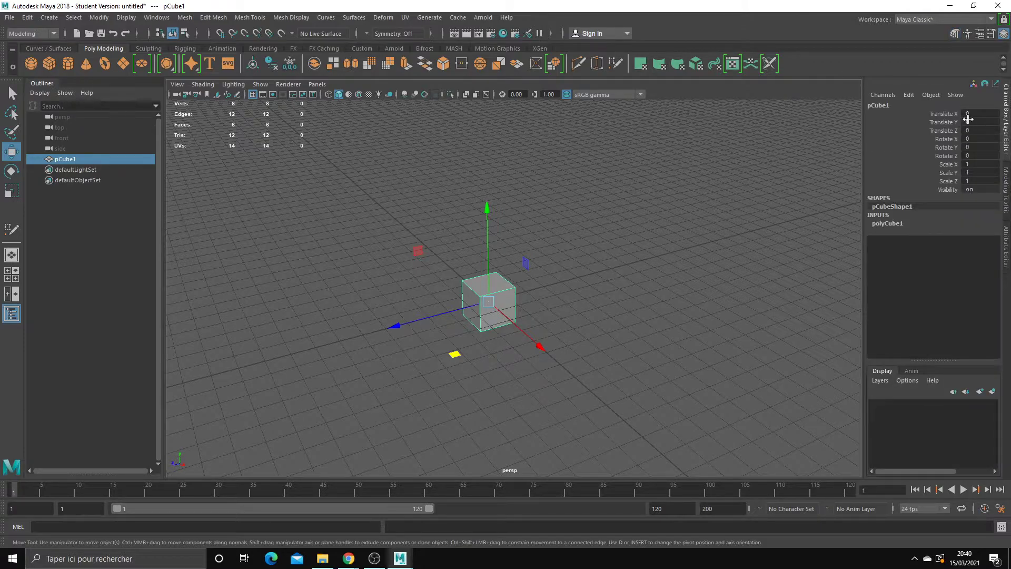
pyautogui.moveTo(454, 353); pyautogui.dragTo(487, 206)
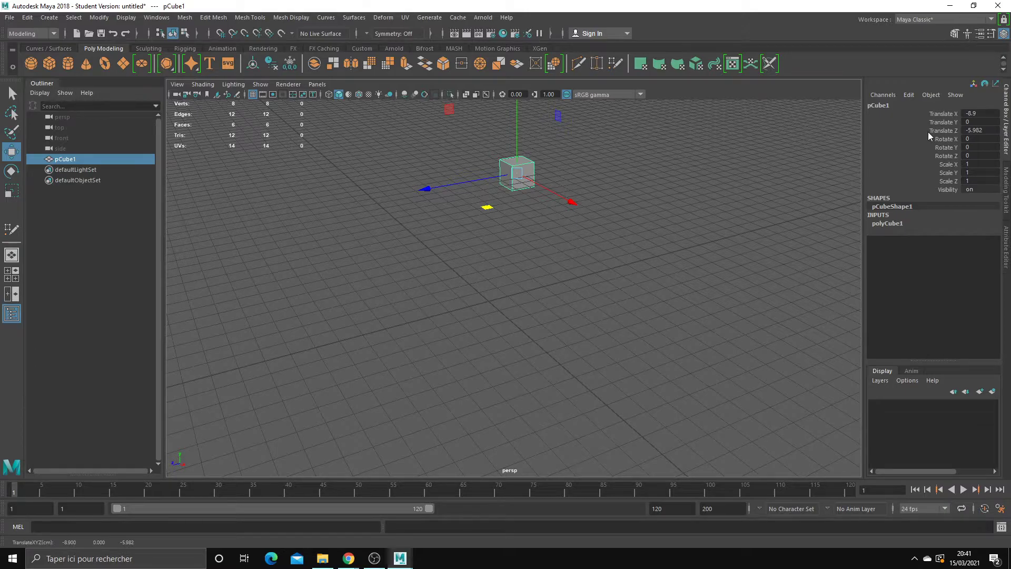
pyautogui.hotkey('ctrl', 'z')
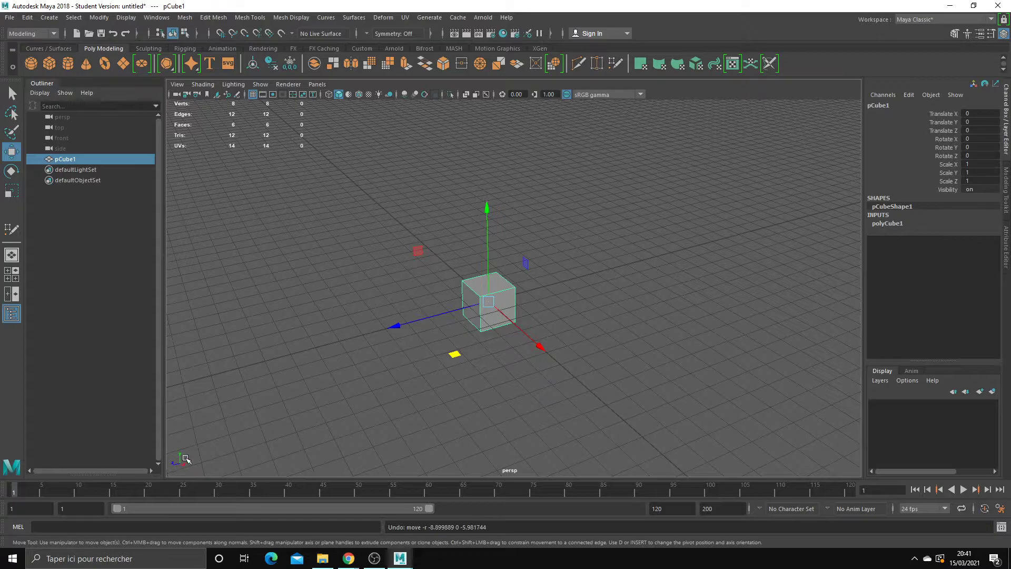
pyautogui.keyDown('alt'); pyautogui.moveTo(261, 394); pyautogui.dragTo(285, 408); pyautogui.keyUp('alt')
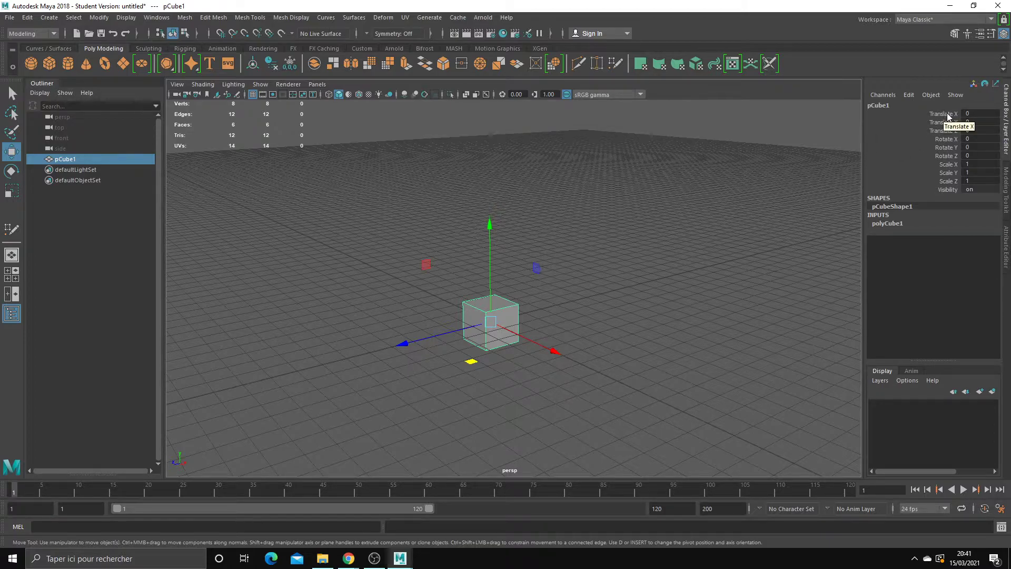
# Step: Drag pCube1 across the grid, then slide it along X to X -2.868, Y 2.377, Z -8.33
pyautogui.moveTo(490, 321); pyautogui.dragTo(506, 153)
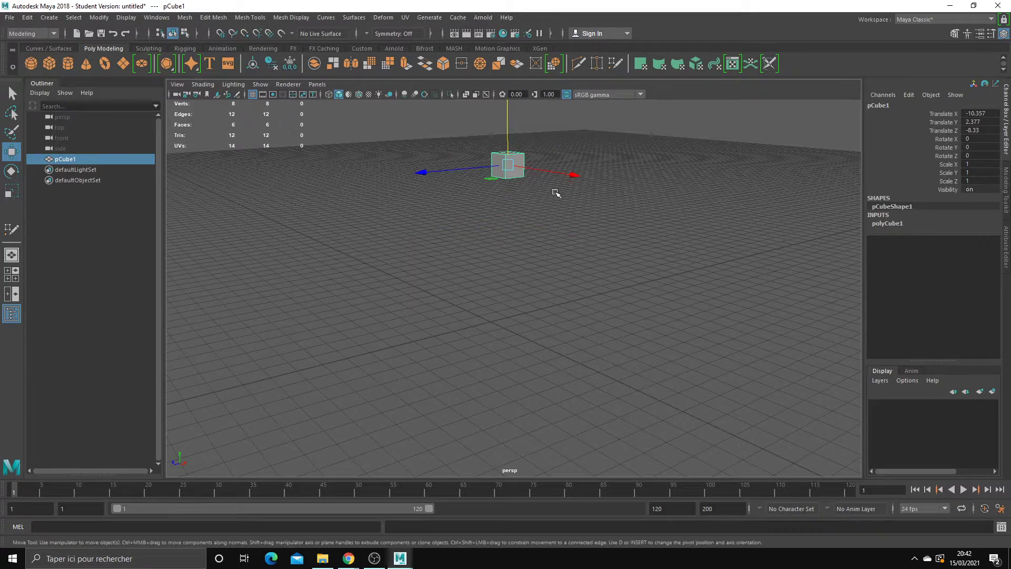
pyautogui.keyDown('alt'); pyautogui.moveTo(547, 196); pyautogui.dragTo(546, 255); pyautogui.keyUp('alt')
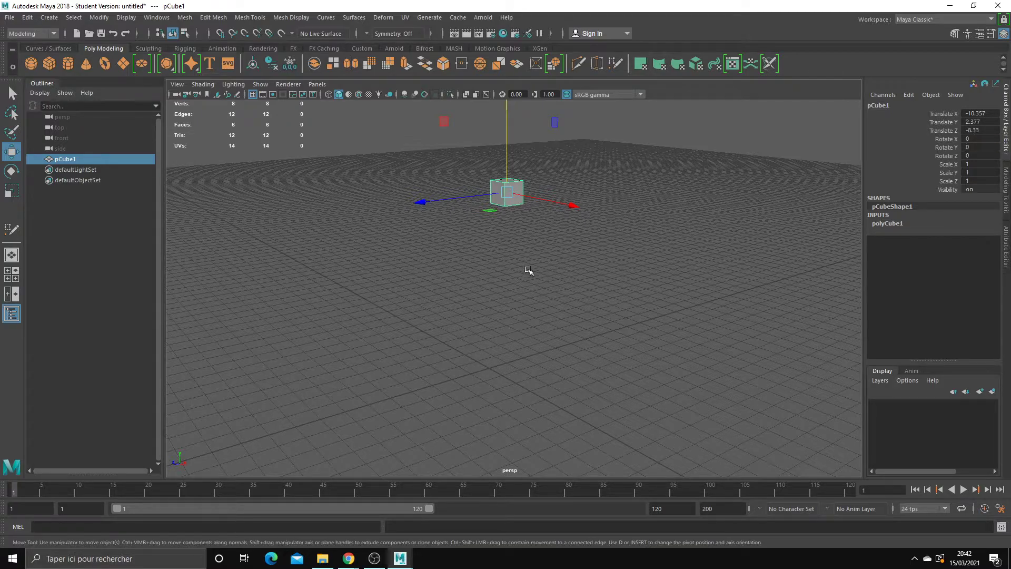
pyautogui.keyDown('alt'); pyautogui.moveTo(542, 291); pyautogui.dragTo(493, 341); pyautogui.keyUp('alt')
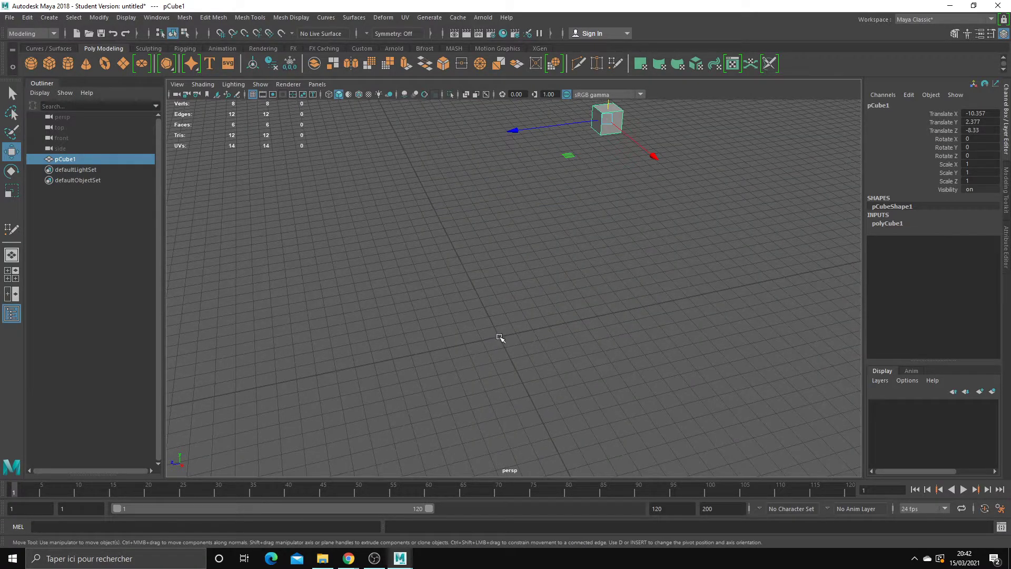
pyautogui.click(943, 113)
pyautogui.moveTo(691, 182)
pyautogui.mouseDown(button='middle')
pyautogui.moveTo(840, 161)
pyautogui.moveTo(614, 250)
pyautogui.mouseUp(button='middle')
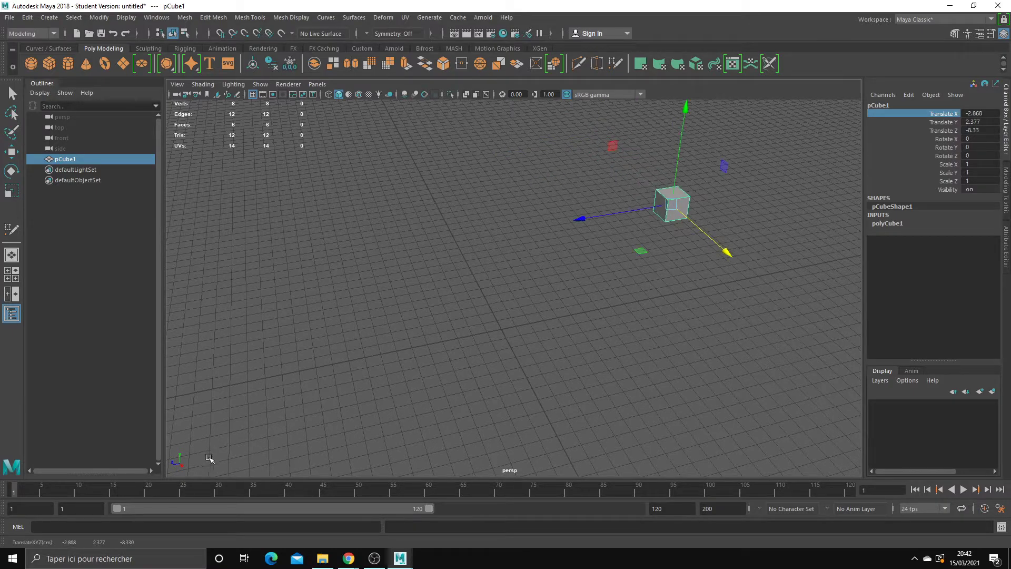
pyautogui.moveTo(428, 368)
pyautogui.keyDown('alt'); pyautogui.mouseDown()
pyautogui.moveTo(551, 354)
pyautogui.moveTo(550, 340)
pyautogui.mouseUp(); pyautogui.keyUp('alt')
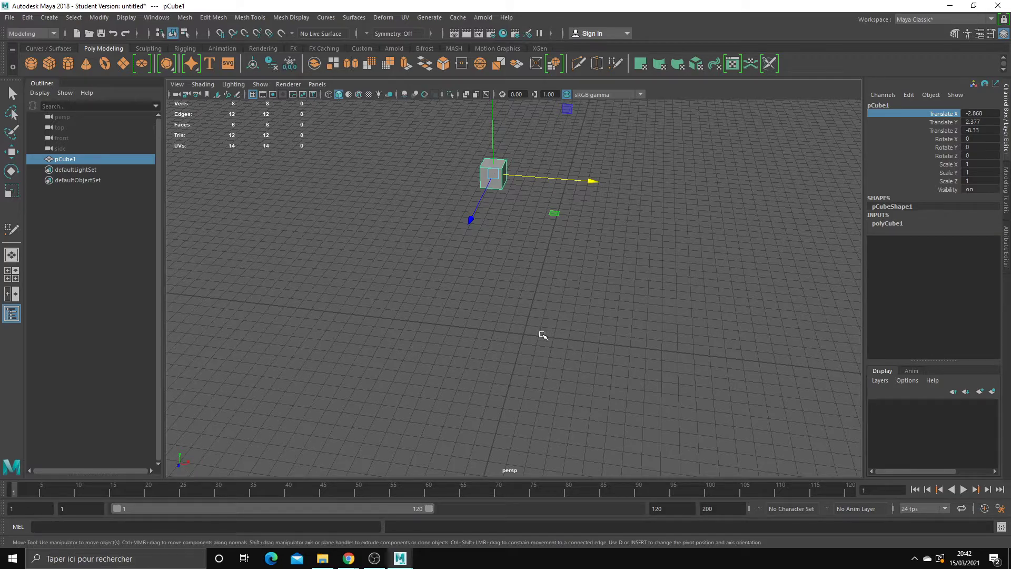
pyautogui.keyDown('alt'); pyautogui.moveTo(530, 333); pyautogui.dragTo(568, 339); pyautogui.keyUp('alt')
pyautogui.moveTo(521, 309)
pyautogui.mouseDown()
pyautogui.moveTo(722, 315)
pyautogui.moveTo(452, 206)
pyautogui.mouseUp()
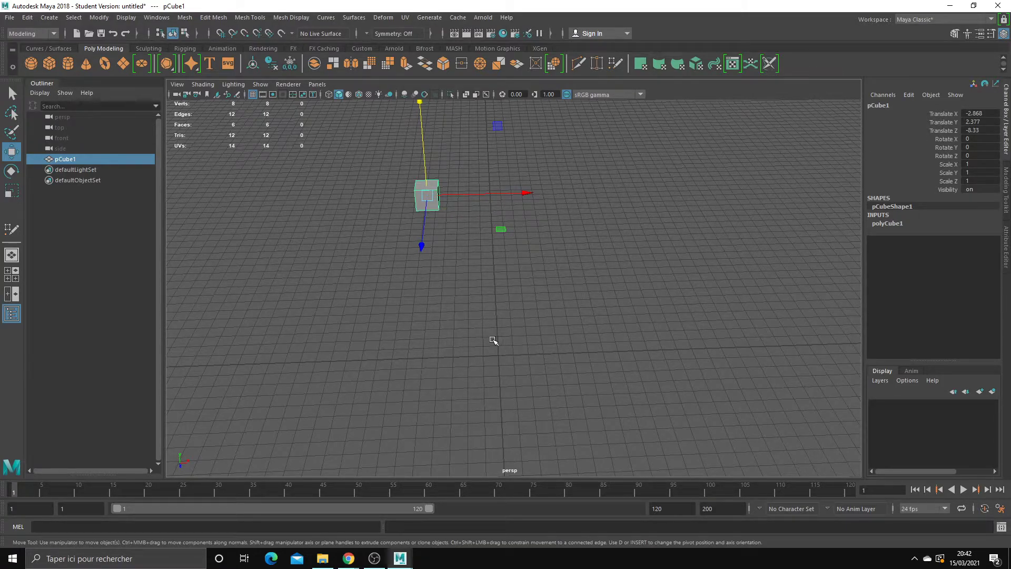
# Step: Launch Snipping Tool and capture the Maya viewport as a snip
pyautogui.click(116, 558)
pyautogui.write('sn')
pyautogui.press('Return')
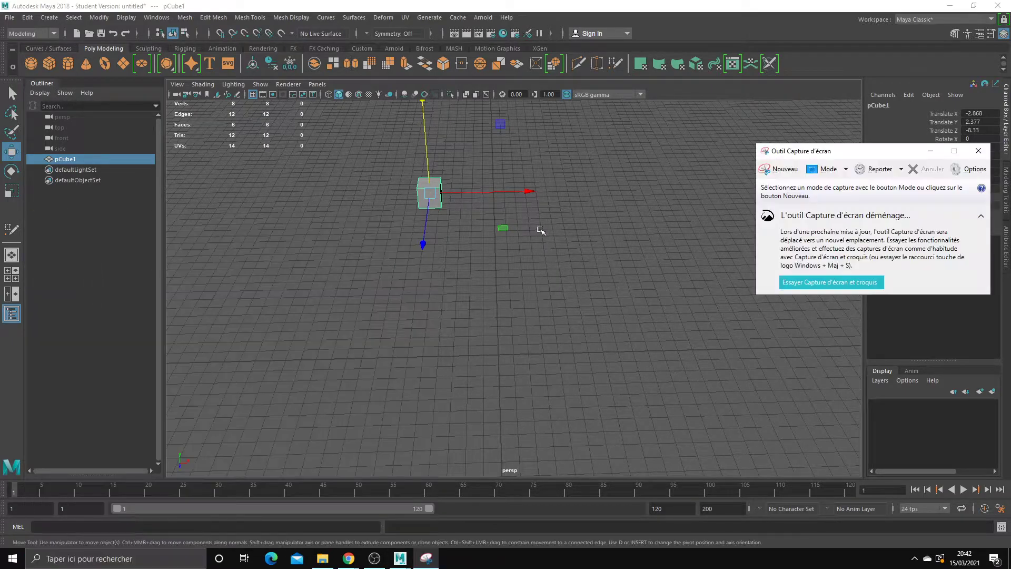
pyautogui.click(777, 174)
pyautogui.moveTo(305, 128); pyautogui.dragTo(854, 497)
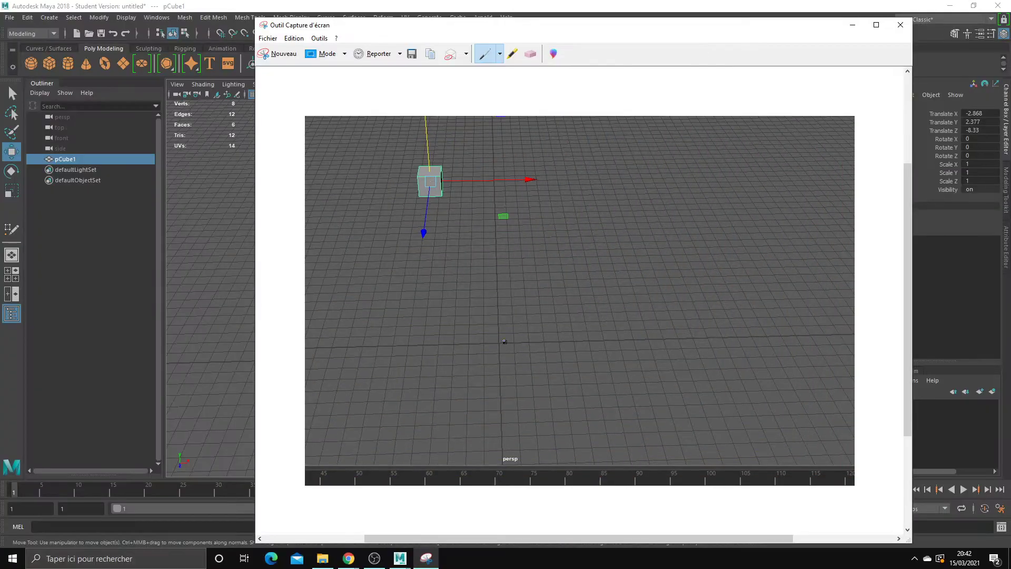
# Step: Sketch horizontal and vertical axis lines on the snip, then close it
pyautogui.moveTo(535, 343); pyautogui.dragTo(601, 343)
pyautogui.click(899, 24)
pyautogui.click(672, 298)
pyautogui.moveTo(497, 274); pyautogui.dragTo(496, 228)
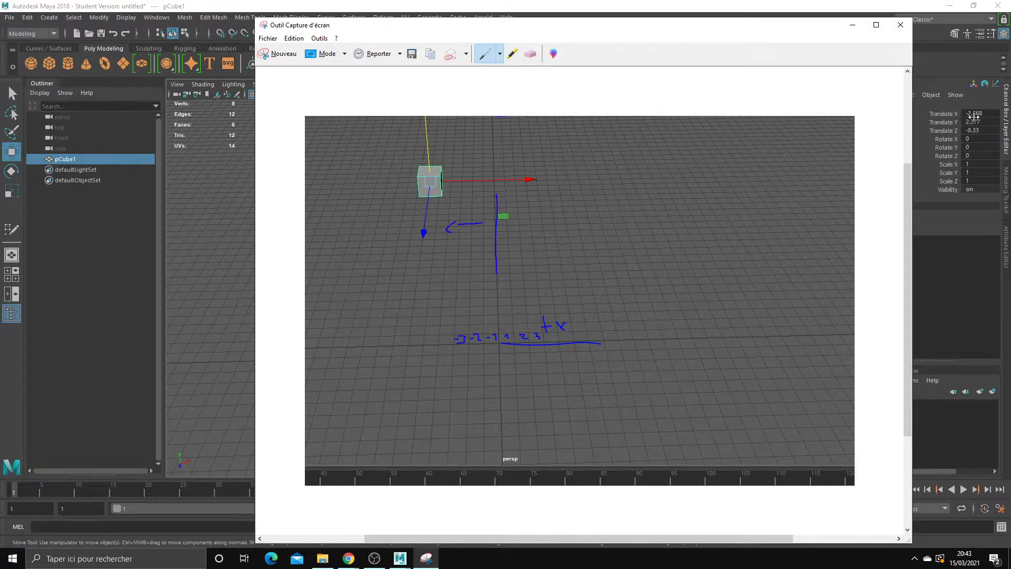
pyautogui.click(899, 25)
# Step: Discard the annotated snip without saving, then raise pCube1 along Y and undo it
pyautogui.click(637, 298)
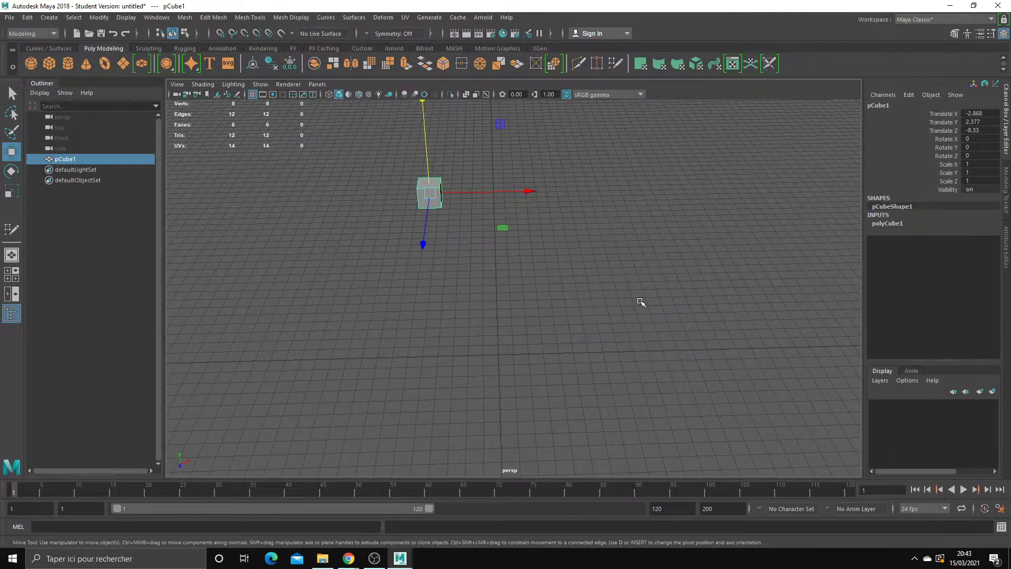
pyautogui.moveTo(641, 300)
pyautogui.keyDown('alt'); pyautogui.mouseDown()
pyautogui.moveTo(591, 338)
pyautogui.moveTo(484, 328)
pyautogui.moveTo(529, 327)
pyautogui.mouseUp(); pyautogui.keyUp('alt')
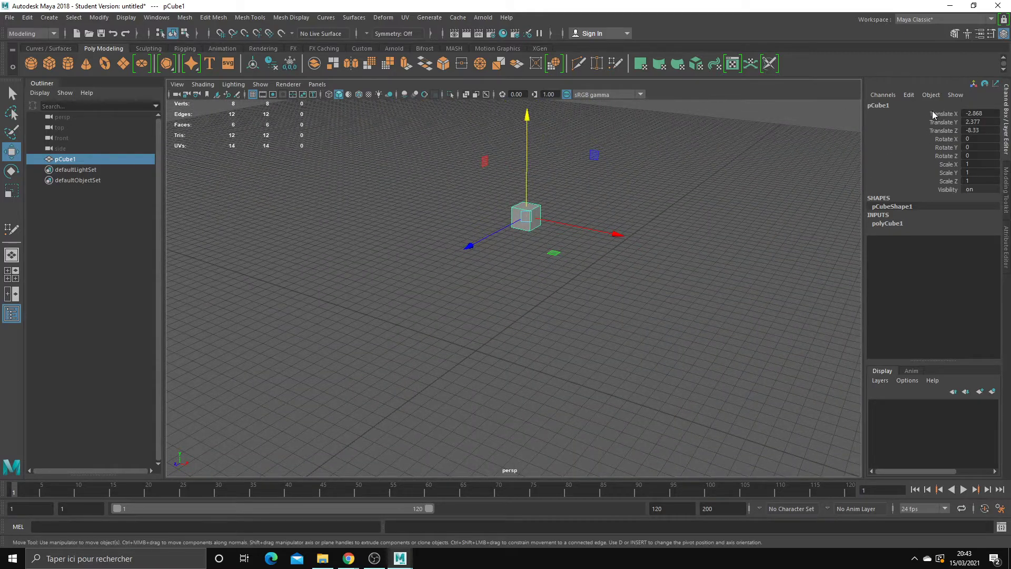
pyautogui.moveTo(535, 187)
pyautogui.mouseDown()
pyautogui.moveTo(535, 138)
pyautogui.moveTo(666, 181)
pyautogui.mouseUp()
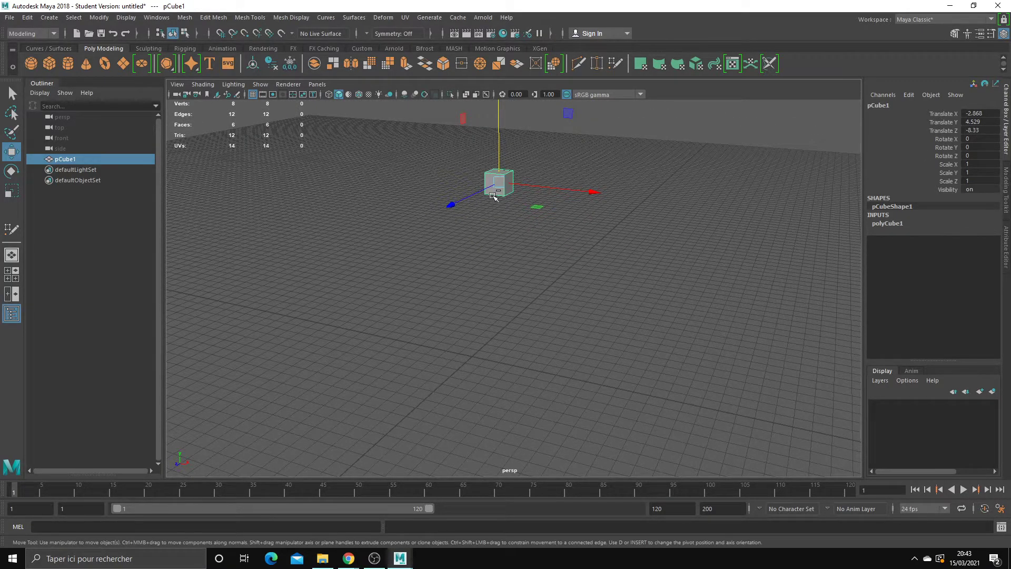
pyautogui.hotkey('ctrl', 'z')
pyautogui.hotkey('ctrl', 'z')
# Step: Add a second cube, pCube2, and position it beside the original
pyautogui.click(49, 63)
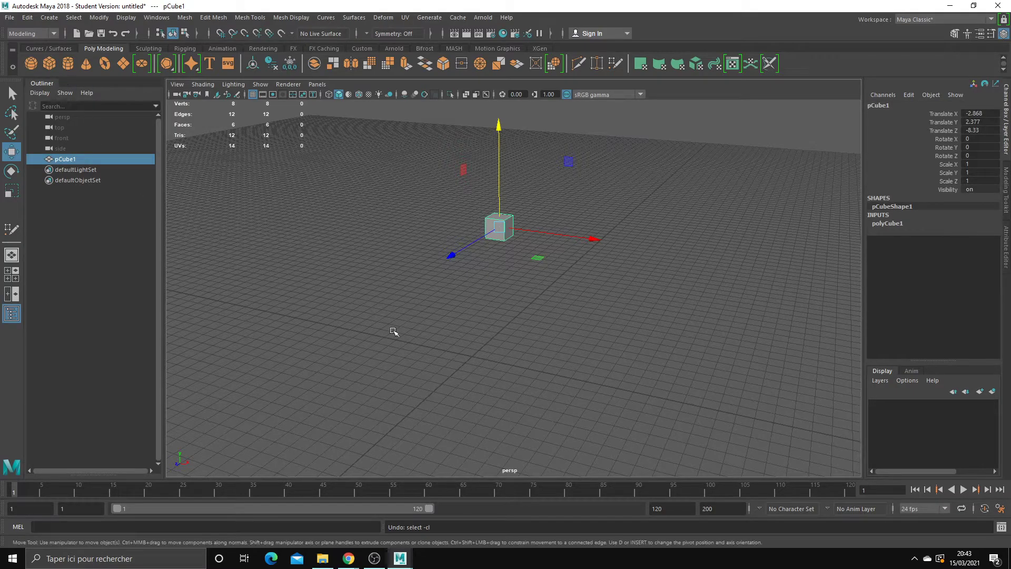
pyautogui.moveTo(492, 406); pyautogui.dragTo(507, 350)
pyautogui.moveTo(507, 350); pyautogui.dragTo(508, 294, button='middle')
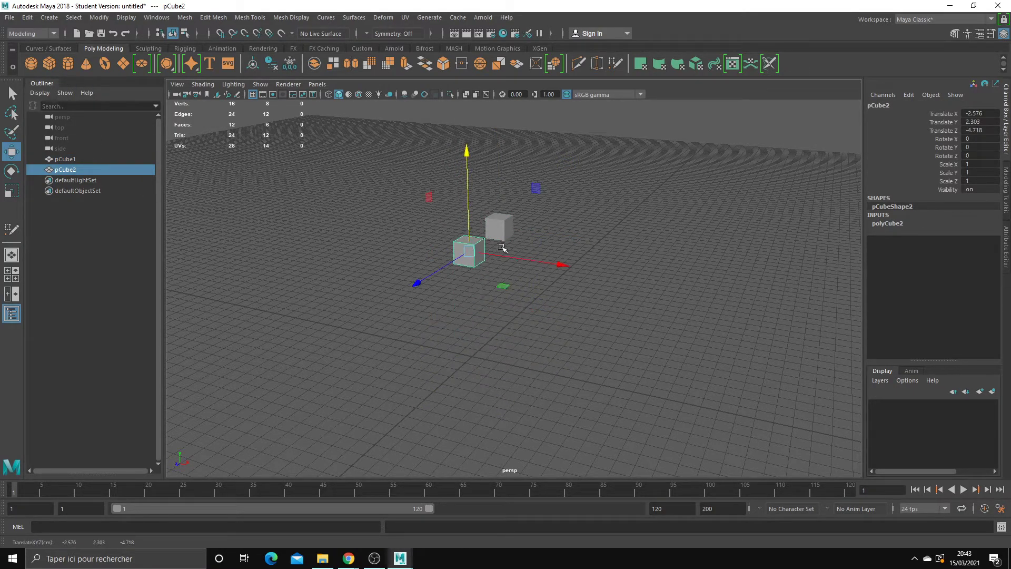
pyautogui.keyDown('alt'); pyautogui.moveTo(508, 295); pyautogui.dragTo(508, 282); pyautogui.keyUp('alt')
pyautogui.moveTo(508, 282)
pyautogui.mouseDown(button='middle')
pyautogui.moveTo(492, 384)
pyautogui.moveTo(515, 270)
pyautogui.moveTo(513, 323)
pyautogui.moveTo(504, 324)
pyautogui.moveTo(508, 271)
pyautogui.moveTo(546, 266)
pyautogui.moveTo(504, 207)
pyautogui.moveTo(514, 300)
pyautogui.moveTo(521, 269)
pyautogui.mouseUp(button='middle')
pyautogui.press('e')
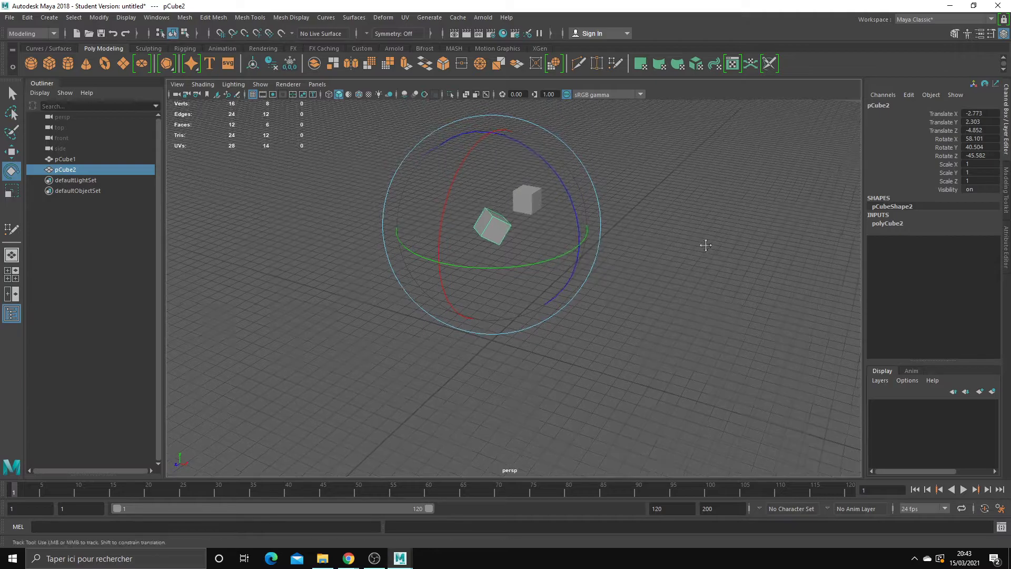
pyautogui.keyDown('alt'); pyautogui.moveTo(706, 241); pyautogui.dragTo(711, 260, button='middle'); pyautogui.keyUp('alt')
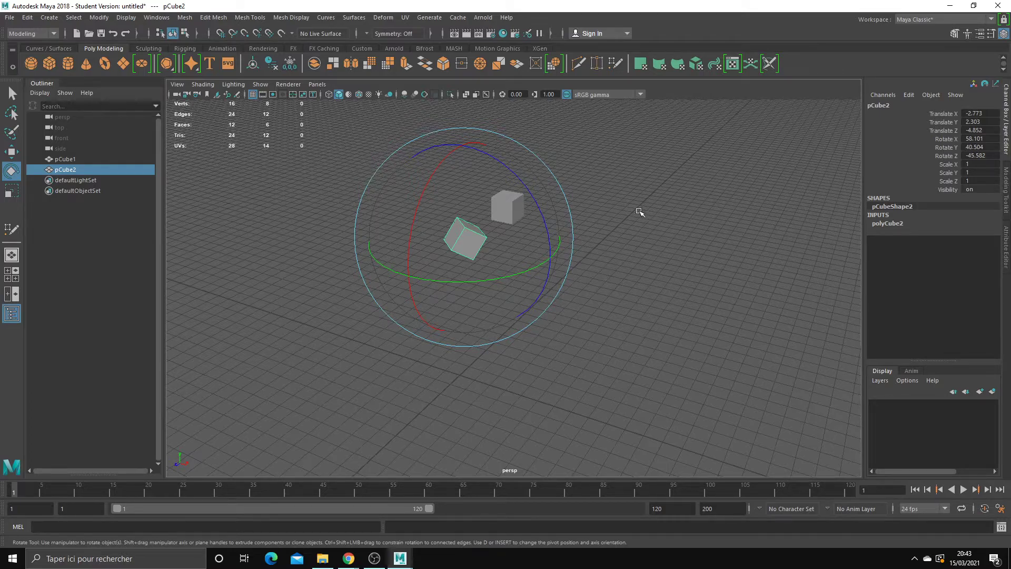
pyautogui.press('q')
# Step: Rotate pCube1 about Z, undo it, and set Rotate Z to 90 in the Channel Box
pyautogui.click(507, 209)
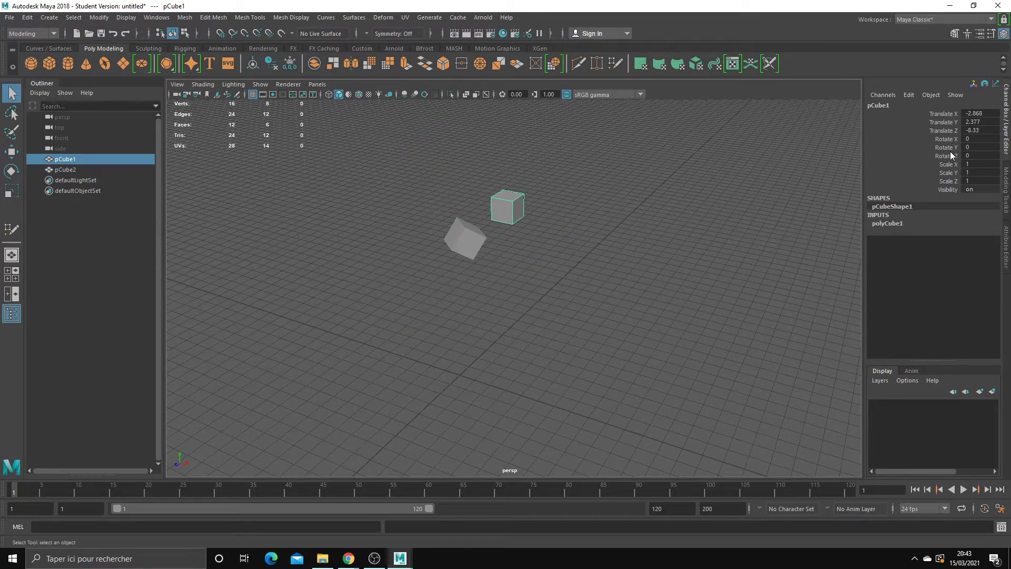
pyautogui.press('e')
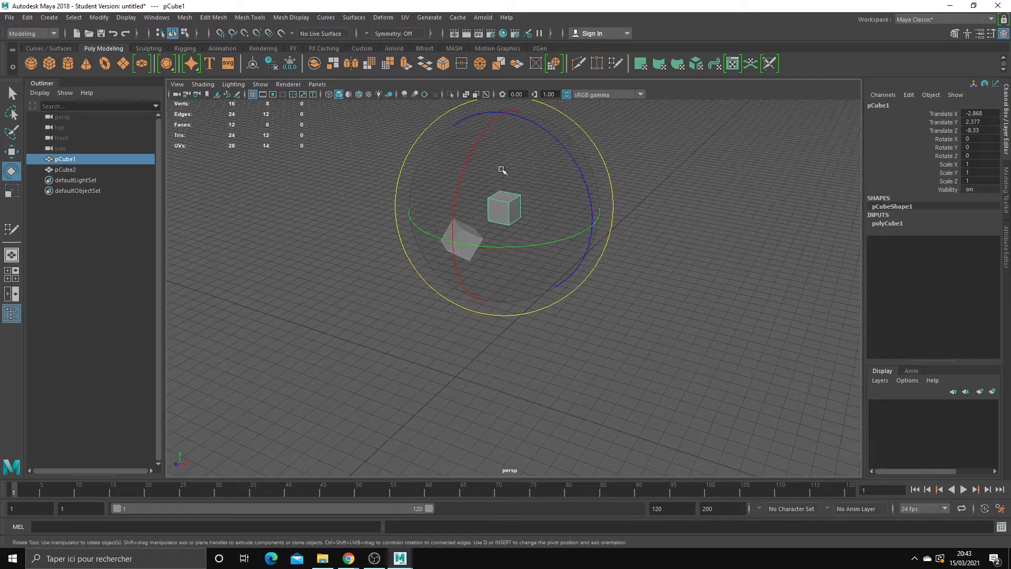
pyautogui.moveTo(561, 143); pyautogui.dragTo(405, 103)
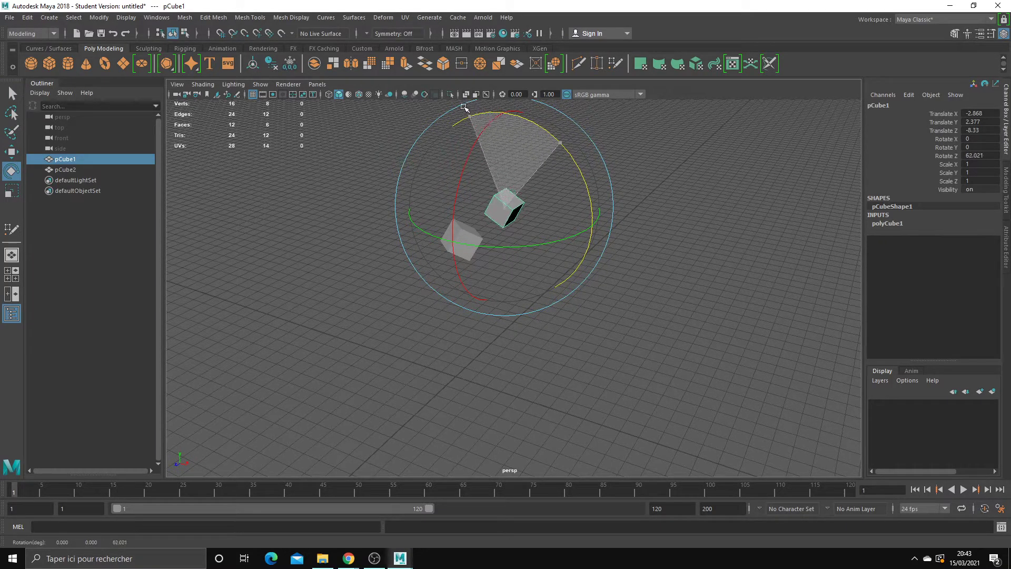
pyautogui.moveTo(406, 103); pyautogui.dragTo(363, 103)
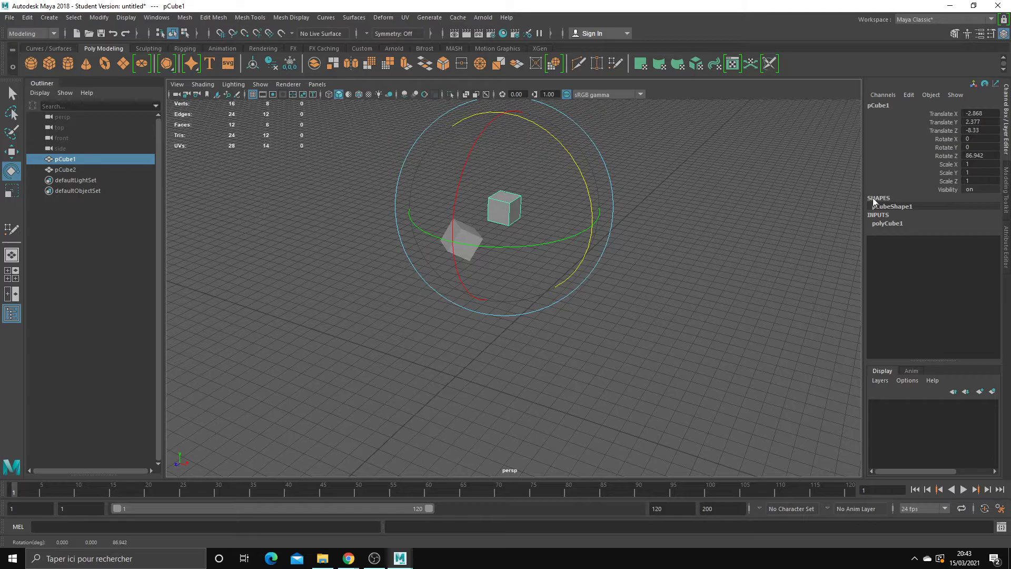
pyautogui.hotkey('ctrl', 'z')
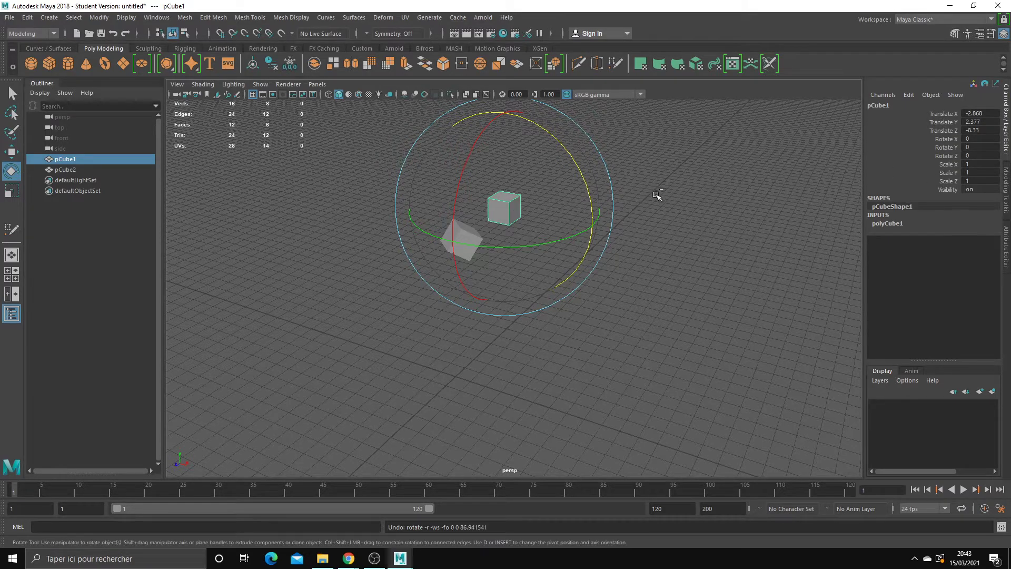
pyautogui.click(974, 156)
pyautogui.write('90')
pyautogui.press('Return')
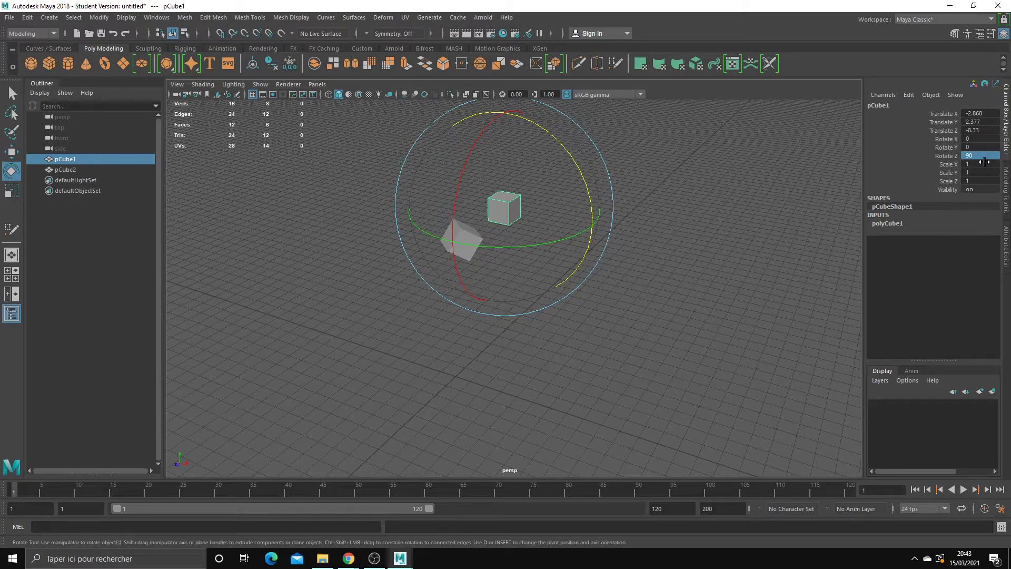
pyautogui.keyDown('alt'); pyautogui.moveTo(616, 196); pyautogui.dragTo(549, 217, button='middle'); pyautogui.keyUp('alt')
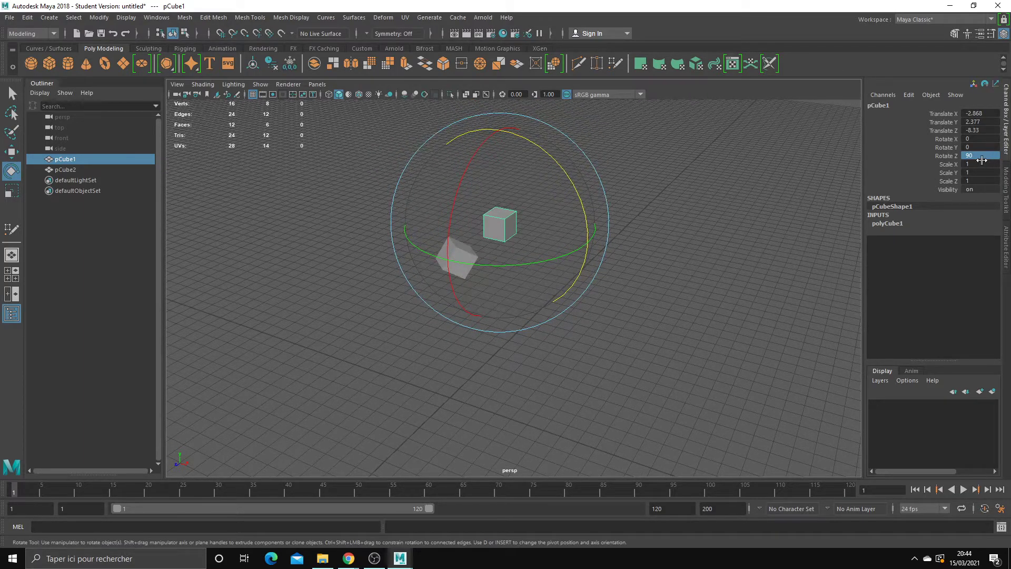
# Step: Try Rotate Z -45 on pCube1, then undo back to 90
pyautogui.click(975, 155)
pyautogui.write('5')
pyautogui.press('Return')
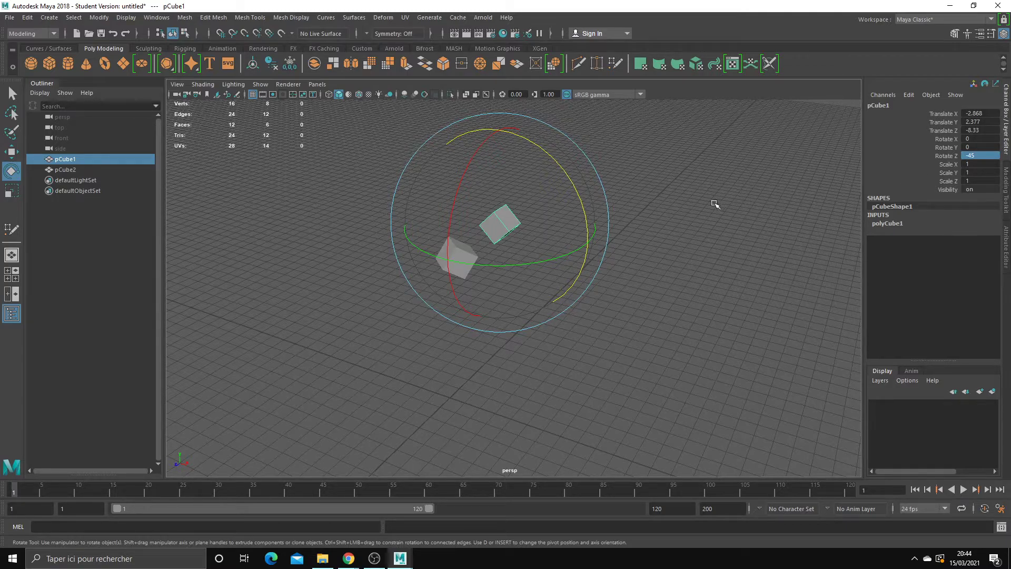
pyautogui.keyDown('alt'); pyautogui.moveTo(712, 205); pyautogui.dragTo(707, 248, button='middle'); pyautogui.keyUp('alt')
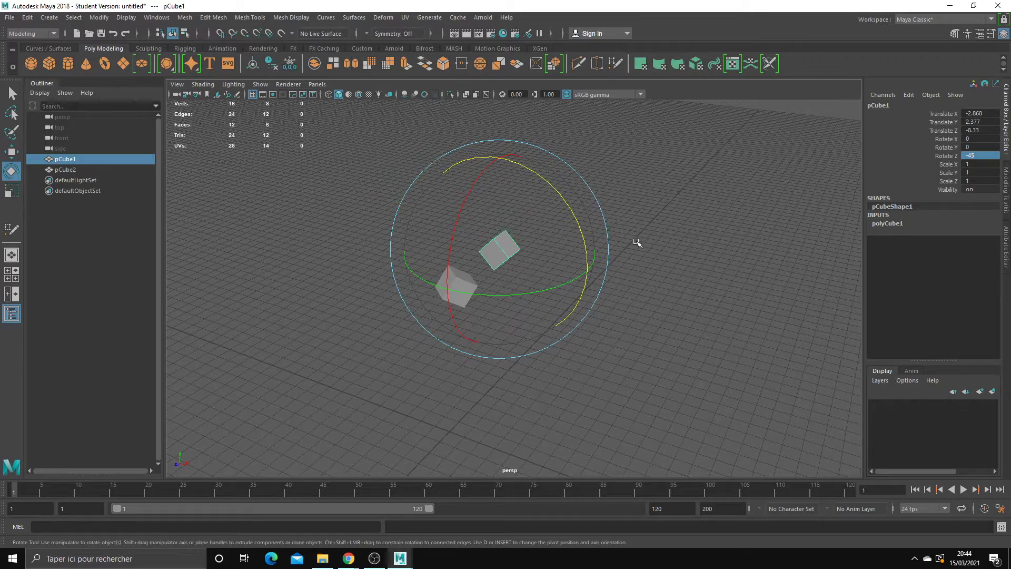
pyautogui.keyDown('alt'); pyautogui.moveTo(731, 289); pyautogui.dragTo(631, 322); pyautogui.keyUp('alt')
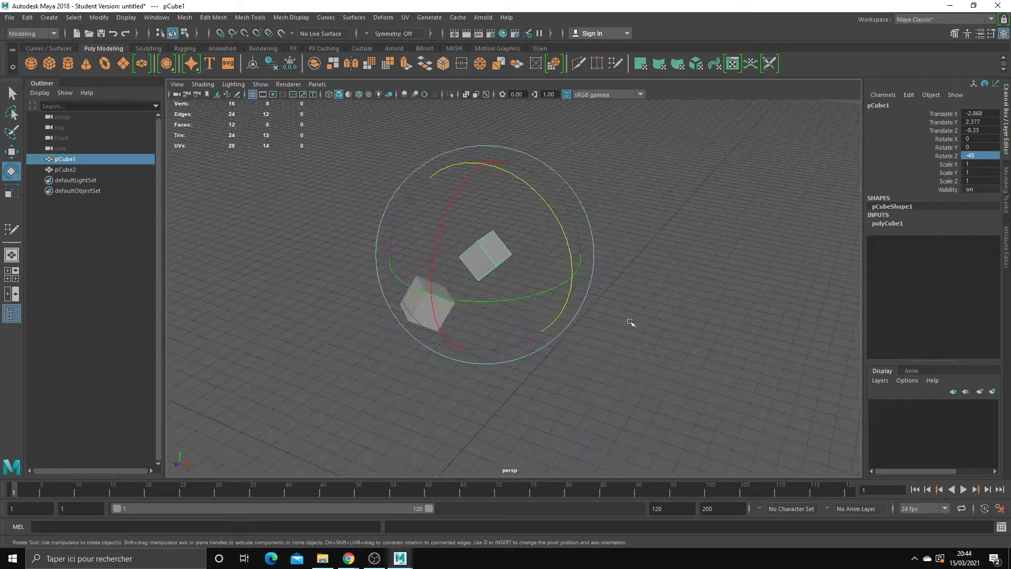
pyautogui.keyDown('alt'); pyautogui.moveTo(481, 243); pyautogui.dragTo(575, 275); pyautogui.keyUp('alt')
pyautogui.keyDown('alt'); pyautogui.moveTo(679, 350); pyautogui.dragTo(664, 364); pyautogui.keyUp('alt')
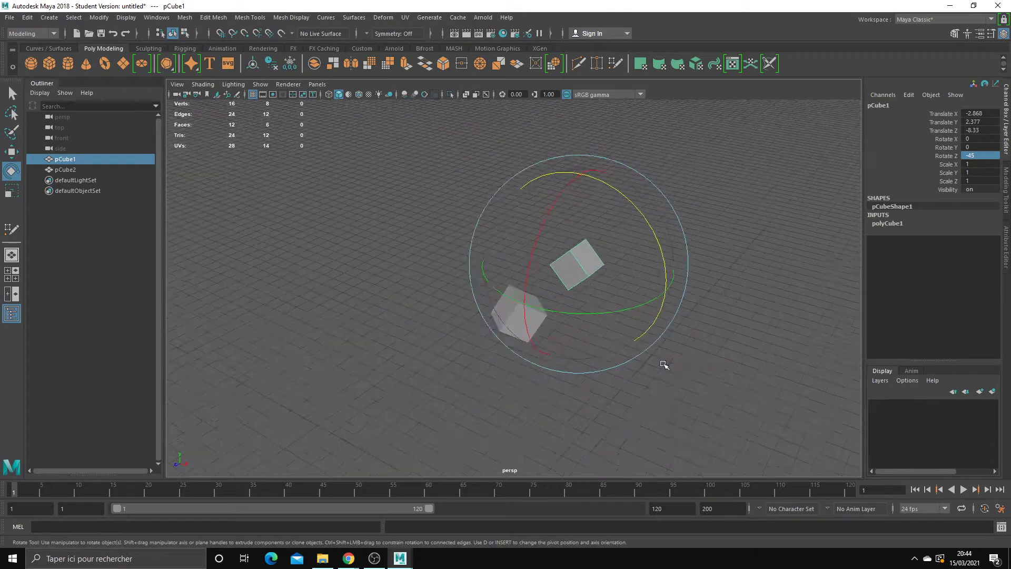
pyautogui.hotkey('ctrl', 'z')
pyautogui.keyDown('alt'); pyautogui.moveTo(689, 353); pyautogui.dragTo(622, 301, button='middle'); pyautogui.keyUp('alt')
# Step: Cycle the Scale, Move and Rotate tools while picking pCube1's translate, rotate and scale channels
pyautogui.press('r')
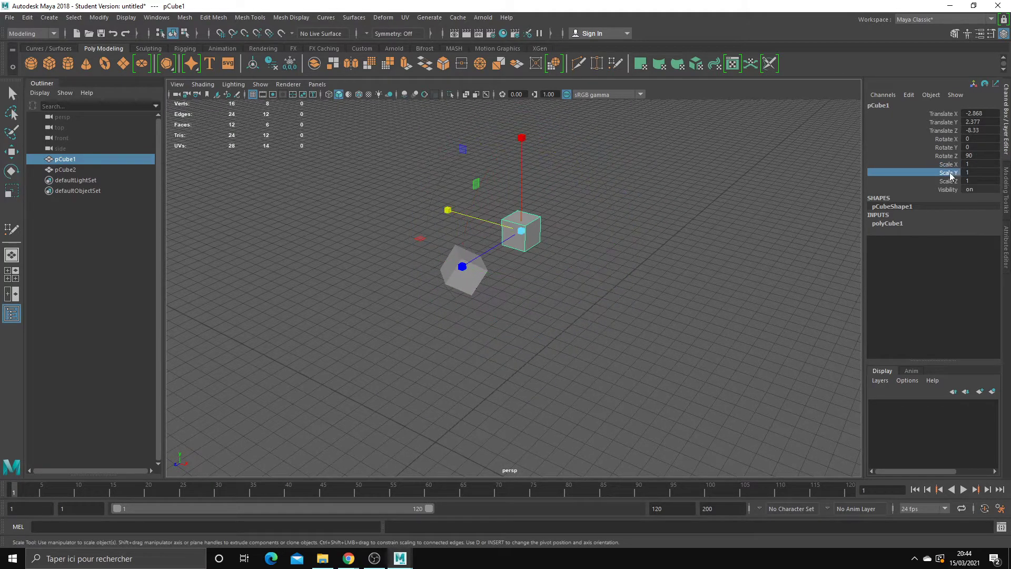
pyautogui.click(947, 181)
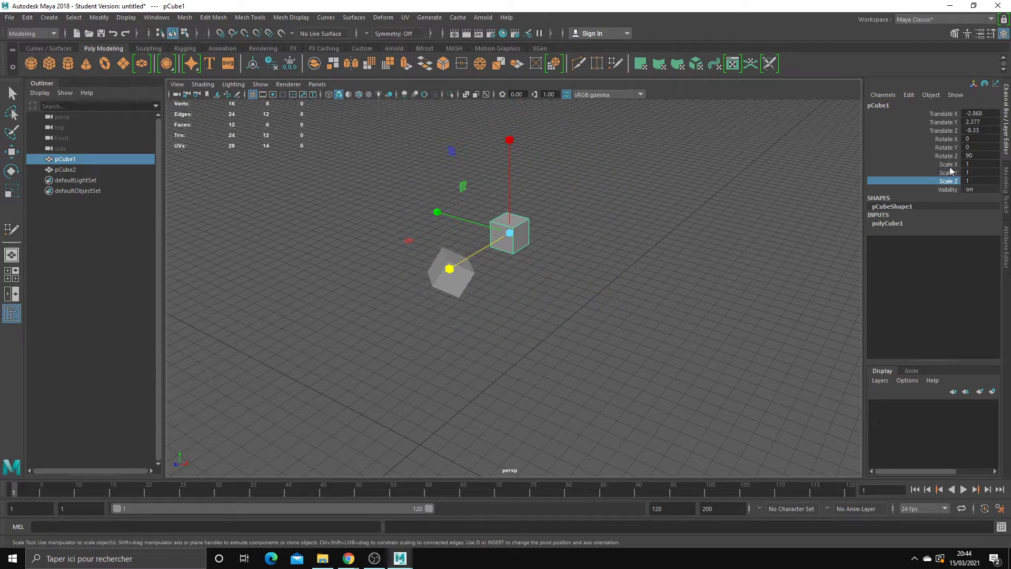
pyautogui.press('w')
pyautogui.click(946, 117)
pyautogui.click(940, 122)
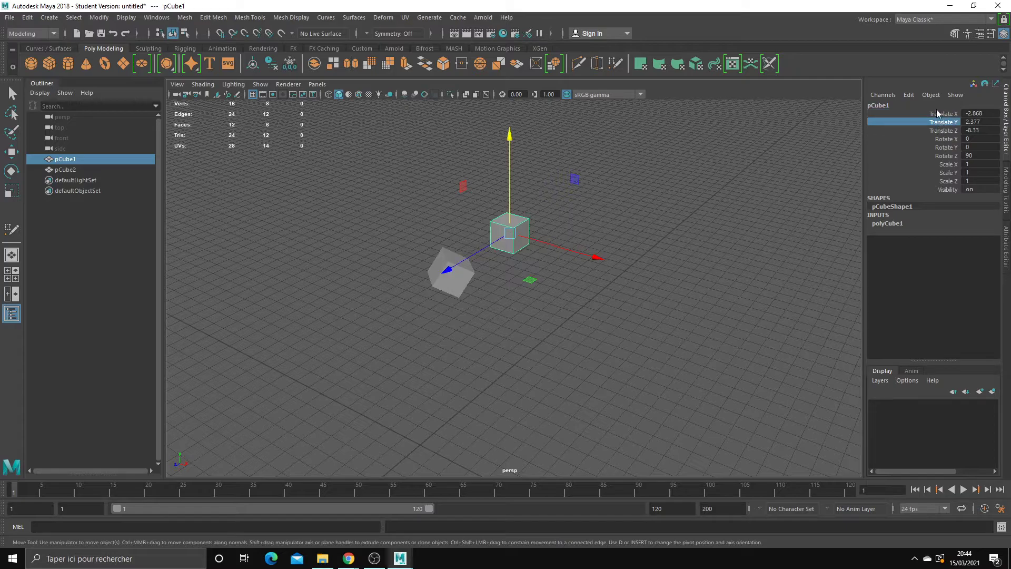
pyautogui.click(939, 130)
pyautogui.press('e')
pyautogui.click(942, 147)
pyautogui.click(942, 155)
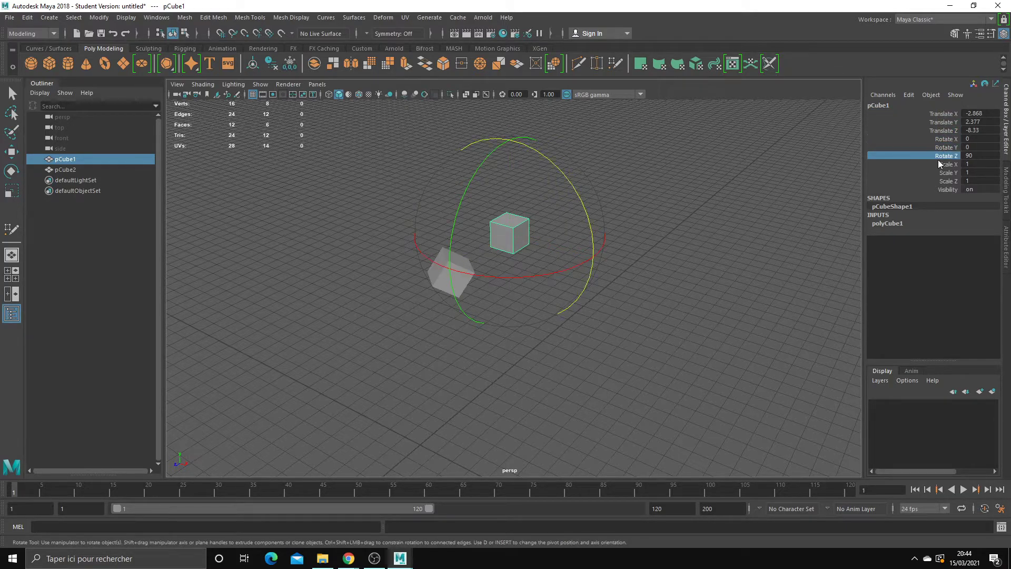
pyautogui.press('r')
pyautogui.click(940, 172)
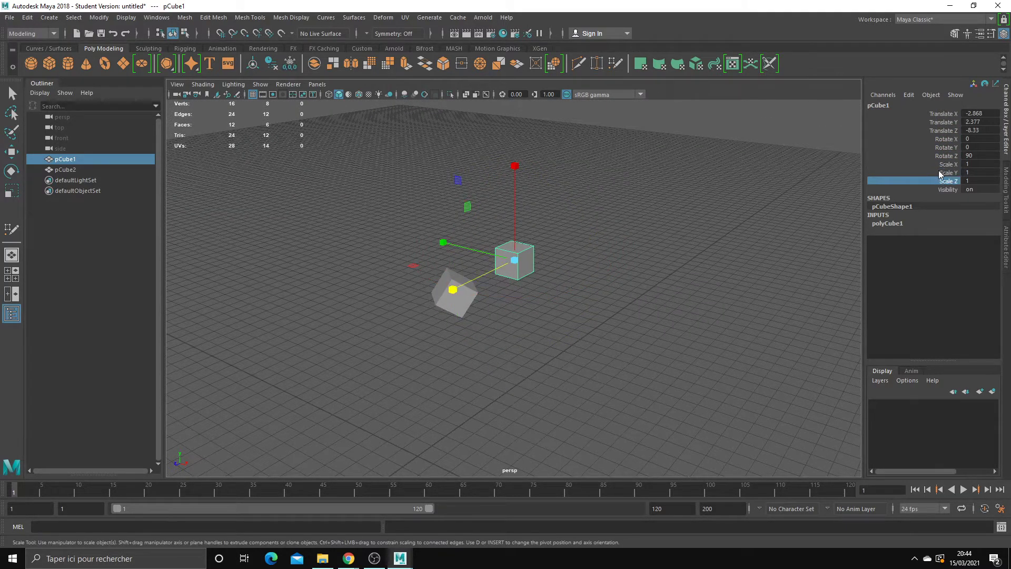
pyautogui.click(941, 163)
pyautogui.keyDown('alt'); pyautogui.moveTo(630, 257); pyautogui.dragTo(537, 289); pyautogui.keyUp('alt')
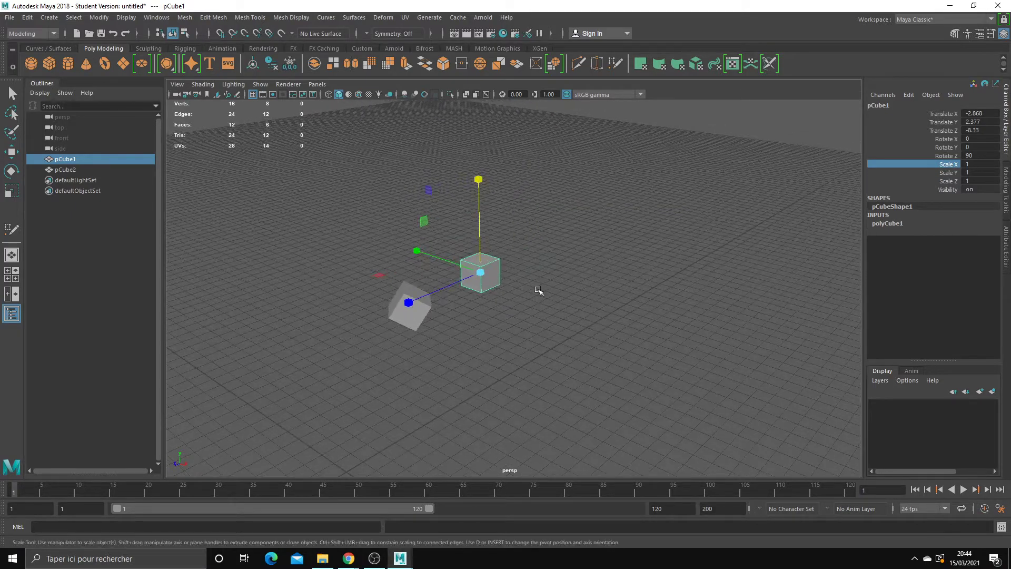
# Step: Move pCube1 further back and set its Scale X, Y and Z to 10
pyautogui.press('w')
pyautogui.moveTo(492, 322)
pyautogui.mouseDown()
pyautogui.moveTo(550, 272)
pyautogui.moveTo(584, 289)
pyautogui.moveTo(553, 278)
pyautogui.mouseUp()
pyautogui.press('r')
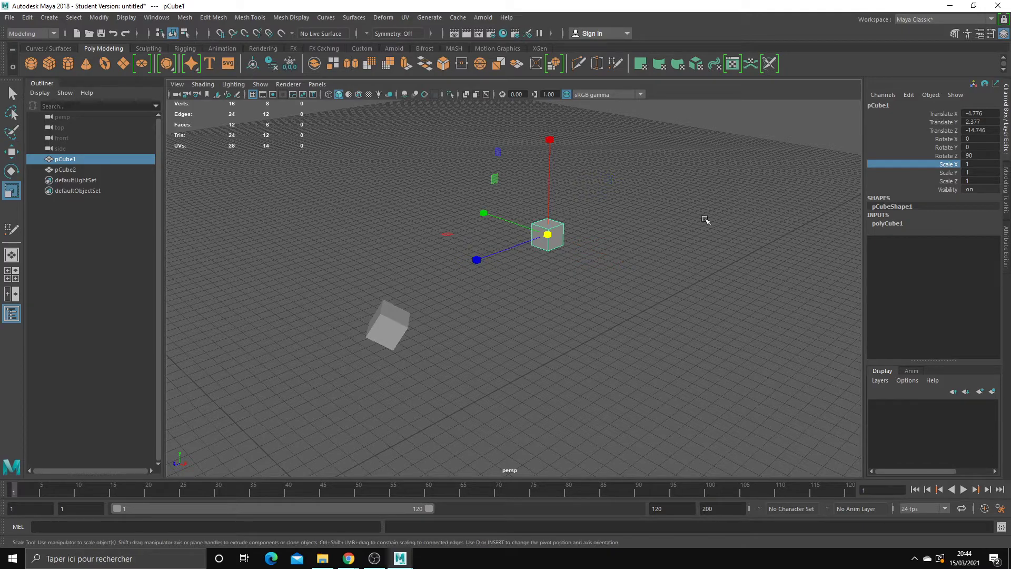
pyautogui.click(972, 163)
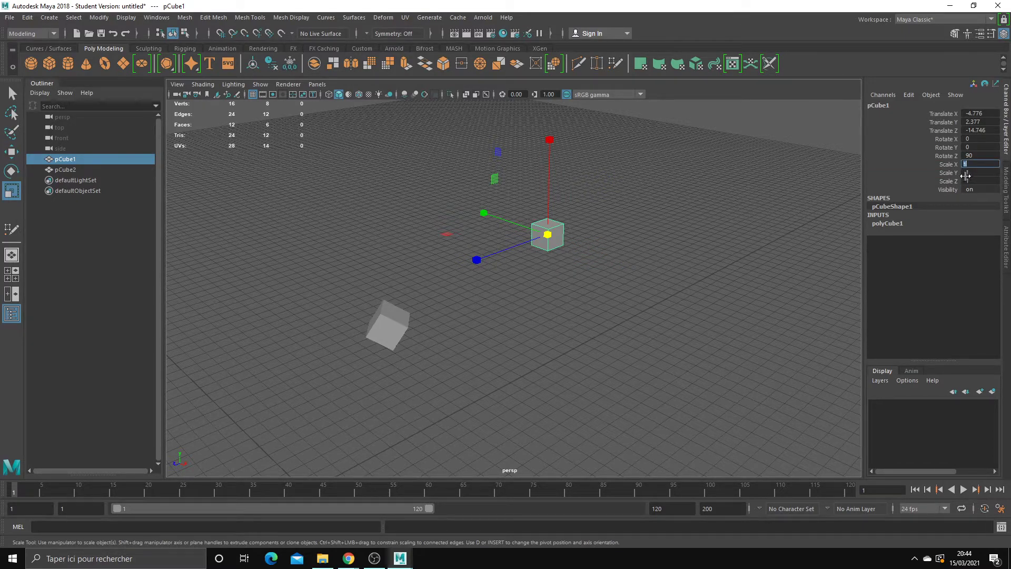
pyautogui.write('10')
pyautogui.click(976, 172)
pyautogui.write('10')
pyautogui.press('Tab')
pyautogui.write('10')
pyautogui.press('Return')
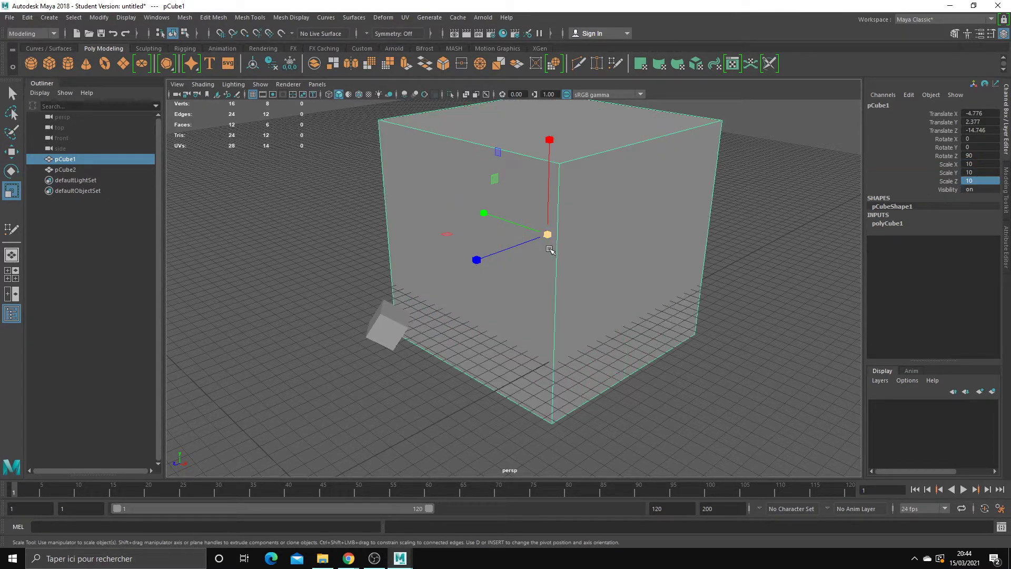
# Step: Move the big cube further back and raise it higher above the grid
pyautogui.press('w')
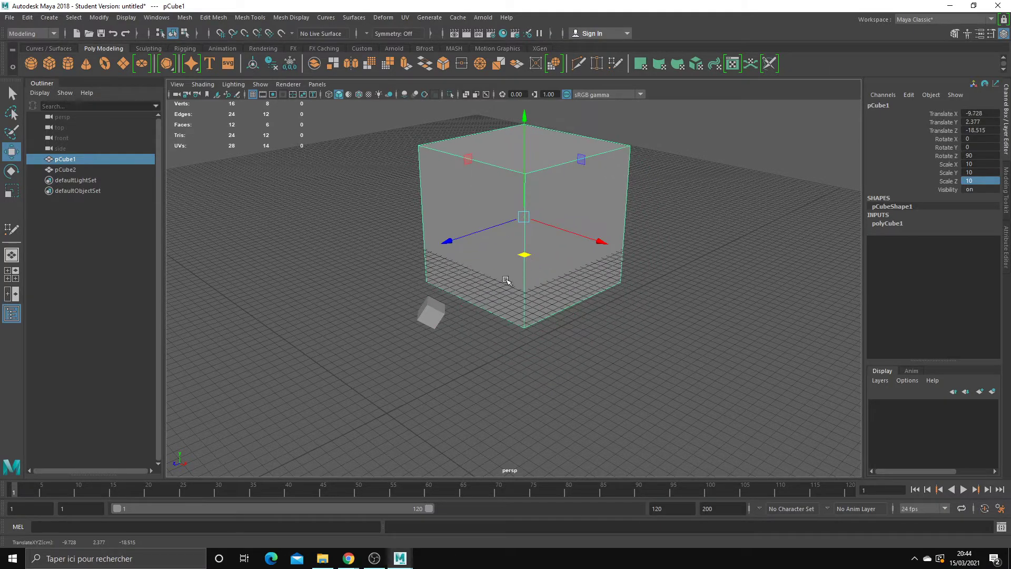
pyautogui.moveTo(526, 266); pyautogui.dragTo(503, 288)
pyautogui.moveTo(479, 242); pyautogui.dragTo(488, 200)
pyautogui.moveTo(528, 263)
pyautogui.keyDown('alt'); pyautogui.mouseDown(button='middle')
pyautogui.moveTo(513, 304)
pyautogui.moveTo(534, 318)
pyautogui.mouseUp(button='middle'); pyautogui.keyUp('alt')
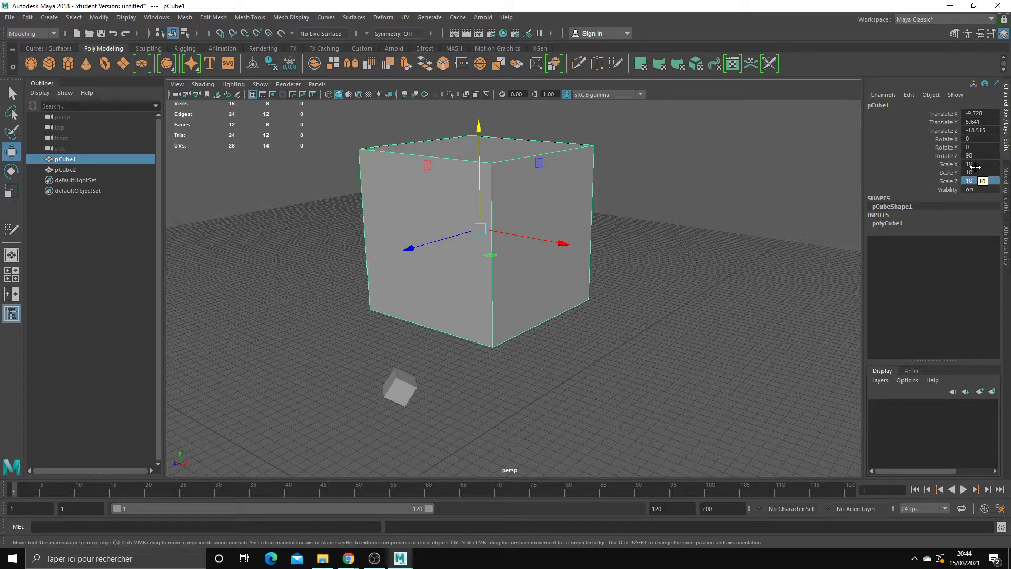
pyautogui.moveTo(689, 240)
pyautogui.keyDown('alt'); pyautogui.mouseDown()
pyautogui.moveTo(642, 259)
pyautogui.moveTo(630, 277)
pyautogui.moveTo(698, 285)
pyautogui.mouseUp(); pyautogui.keyUp('alt')
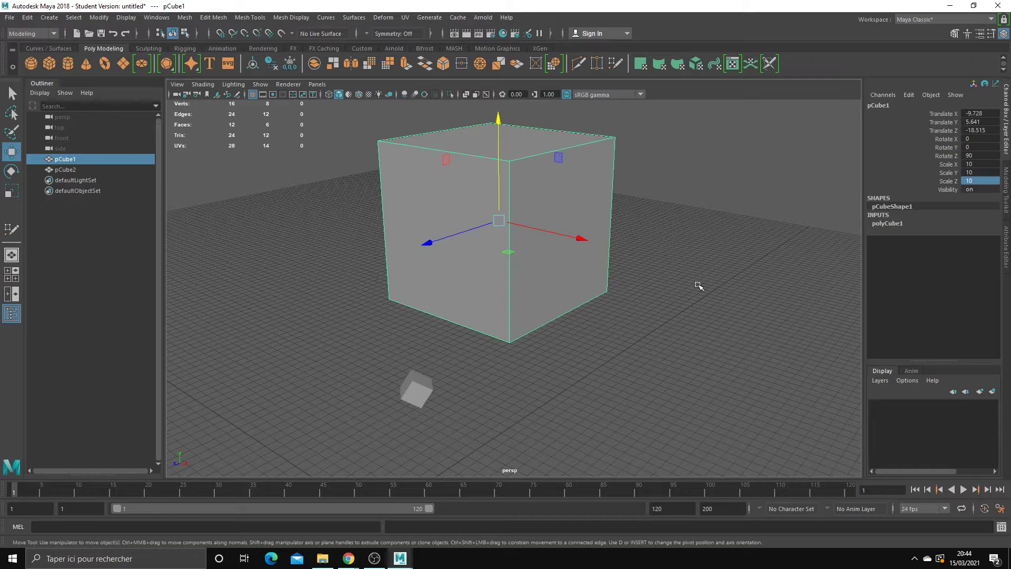
# Step: Set Scale X to 5, flattening pCube1 into a 5, 10, 10 box
pyautogui.doubleClick(977, 164)
pyautogui.write('5')
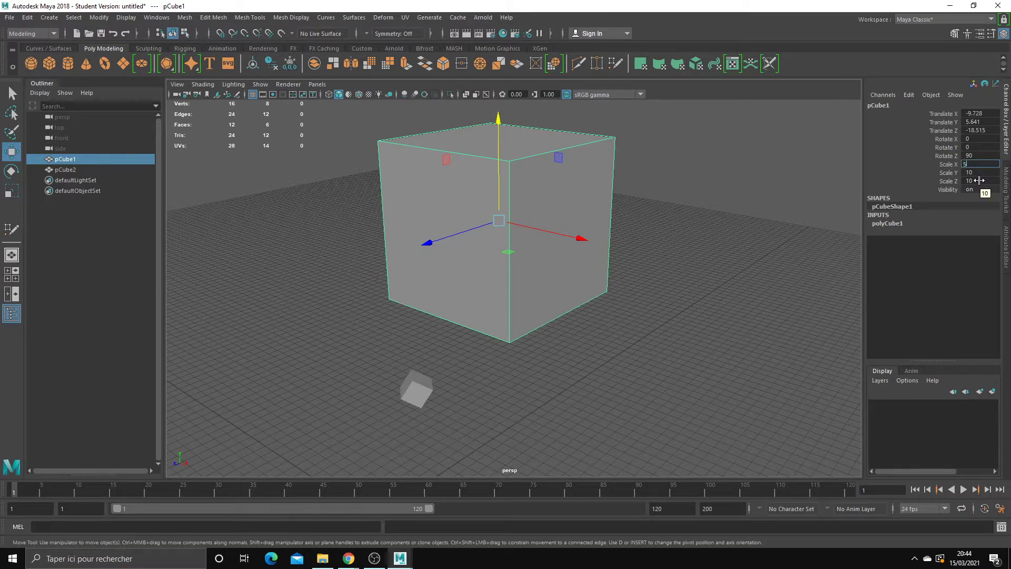
pyautogui.press('Return')
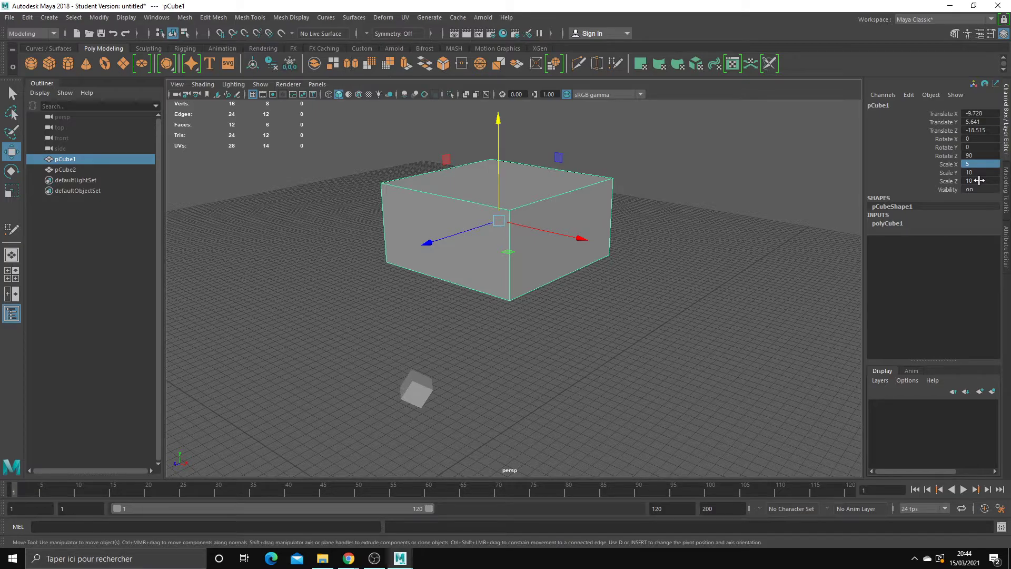
pyautogui.moveTo(463, 242)
pyautogui.keyDown('alt'); pyautogui.mouseDown()
pyautogui.moveTo(594, 266)
pyautogui.moveTo(542, 327)
pyautogui.mouseUp(); pyautogui.keyUp('alt')
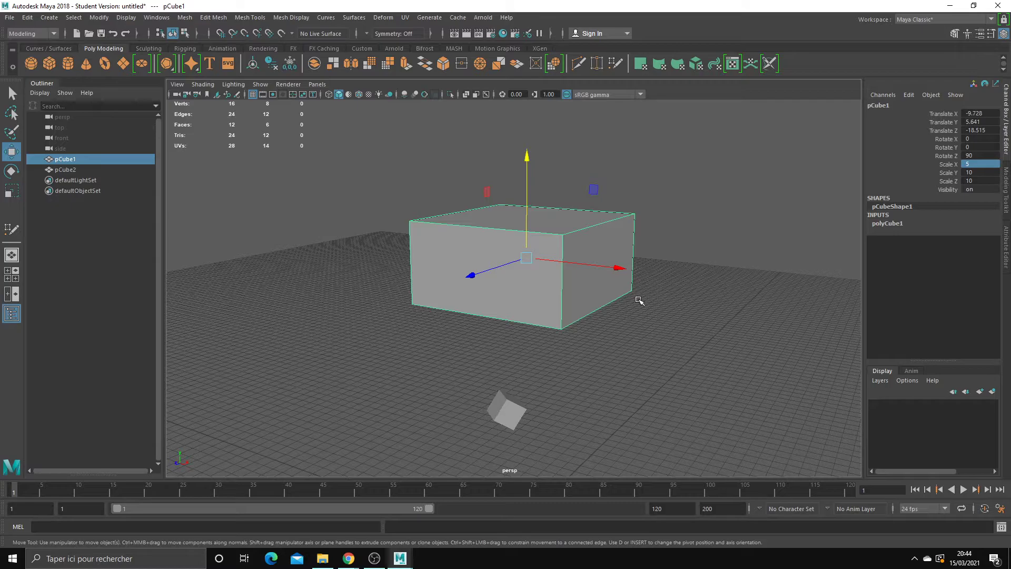
pyautogui.scroll(2, 623, 252)
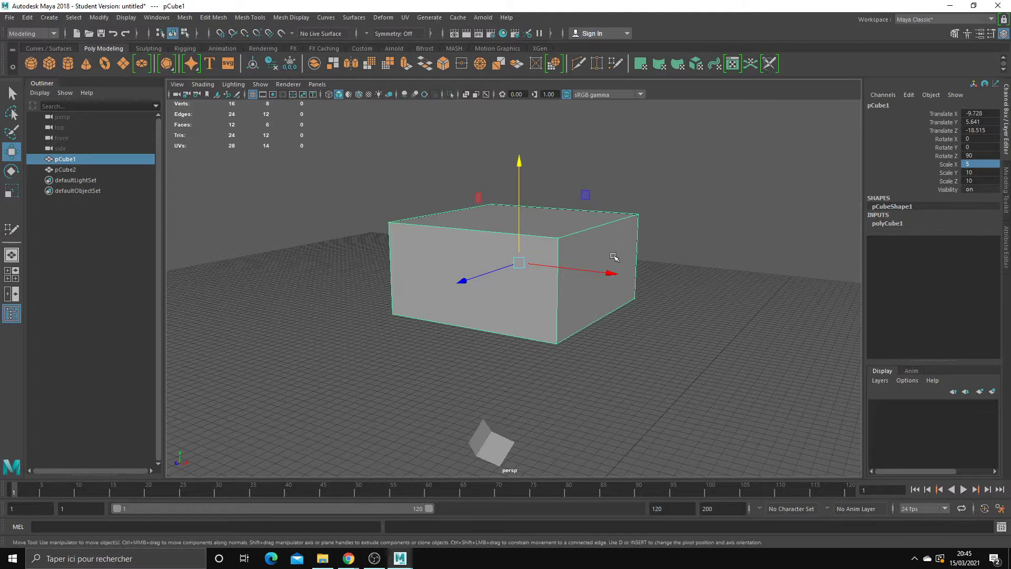
# Step: Add a new polygon cube, undo its moves, and delete it
pyautogui.keyDown('alt'); pyautogui.moveTo(612, 242); pyautogui.dragTo(453, 300); pyautogui.keyUp('alt')
pyautogui.click(49, 63)
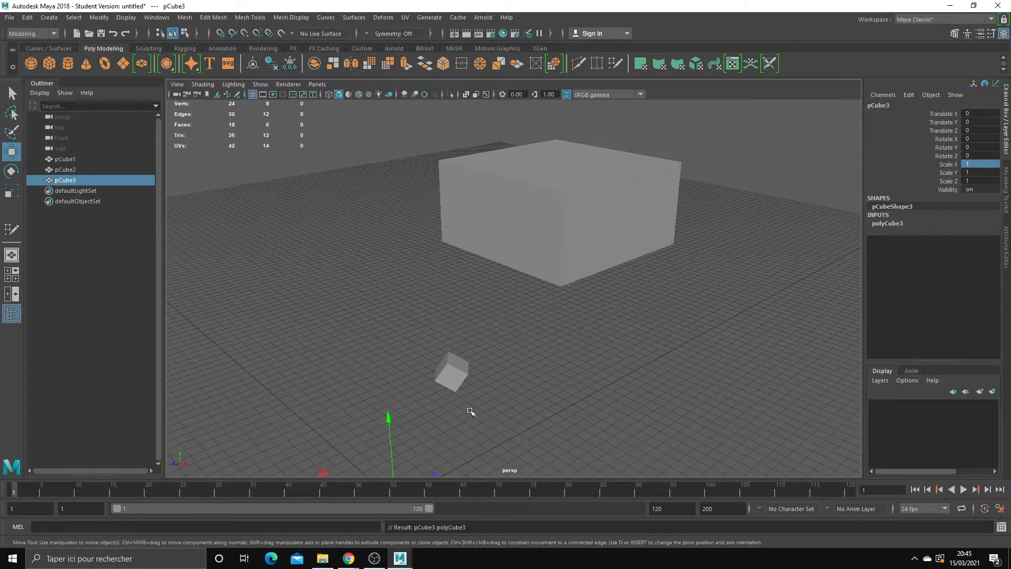
pyautogui.moveTo(469, 411)
pyautogui.keyDown('alt'); pyautogui.mouseDown()
pyautogui.moveTo(453, 421)
pyautogui.moveTo(496, 361)
pyautogui.mouseUp(); pyautogui.keyUp('alt')
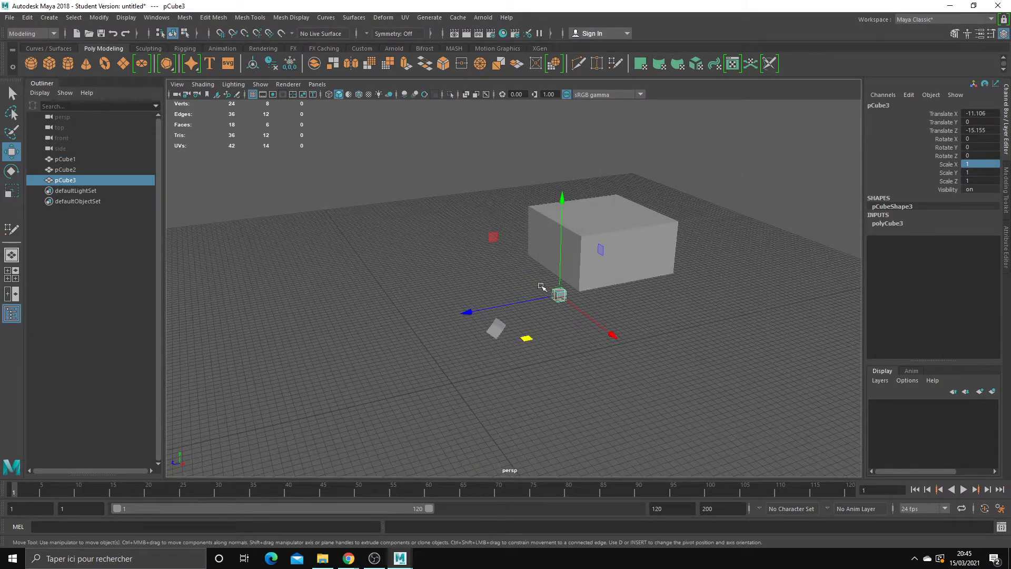
pyautogui.moveTo(489, 239)
pyautogui.mouseDown()
pyautogui.moveTo(441, 210)
pyautogui.moveTo(517, 247)
pyautogui.mouseUp()
pyautogui.hotkey('ctrl', 'z')
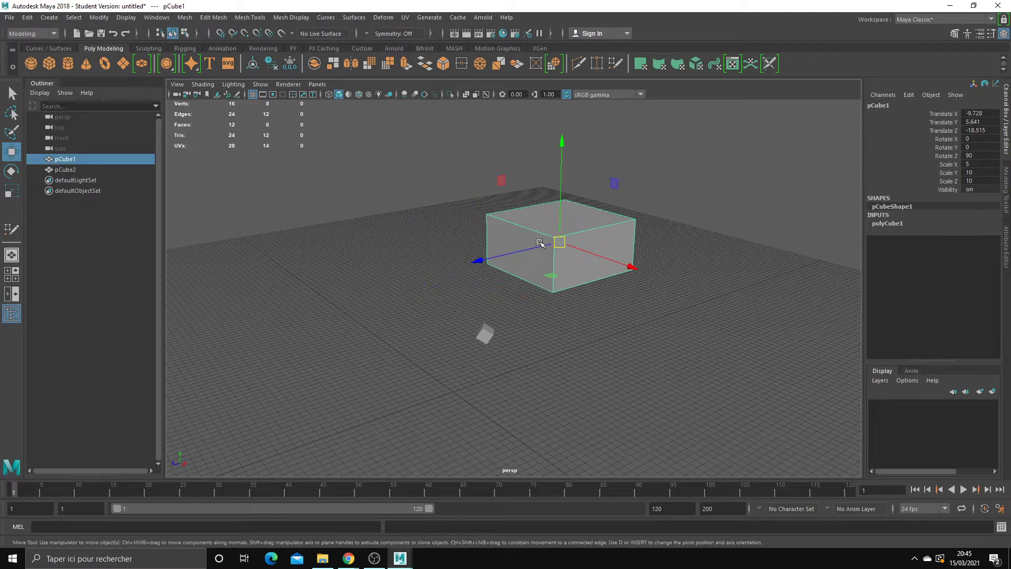
pyautogui.hotkey('ctrl', 'z')
pyautogui.press('Delete')
# Step: Delete the large box and the small tilted cube, leaving the grid empty
pyautogui.click(555, 270)
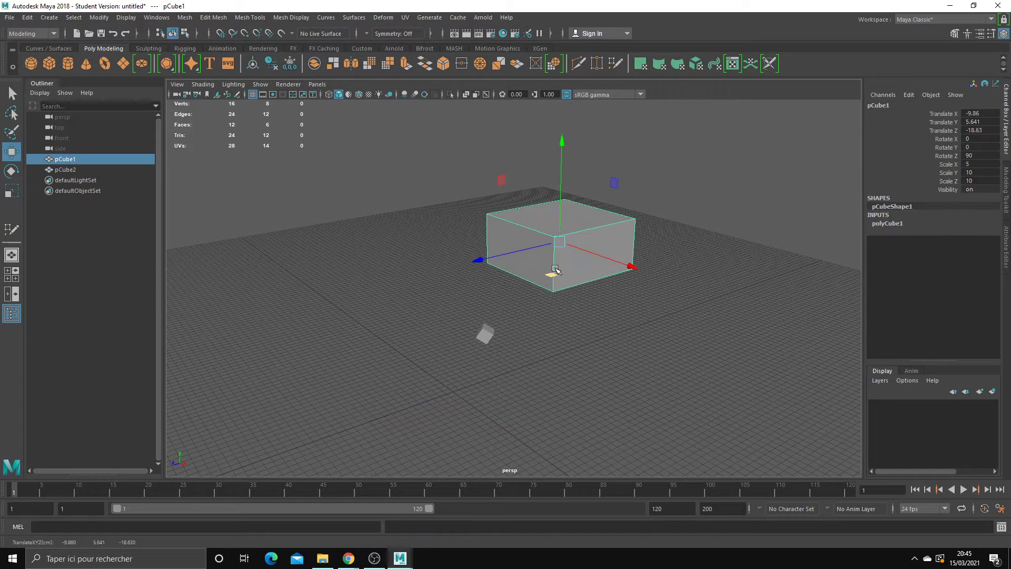
pyautogui.press('Delete')
pyautogui.click(485, 332)
pyautogui.keyDown('alt'); pyautogui.moveTo(485, 331); pyautogui.dragTo(536, 320); pyautogui.keyUp('alt')
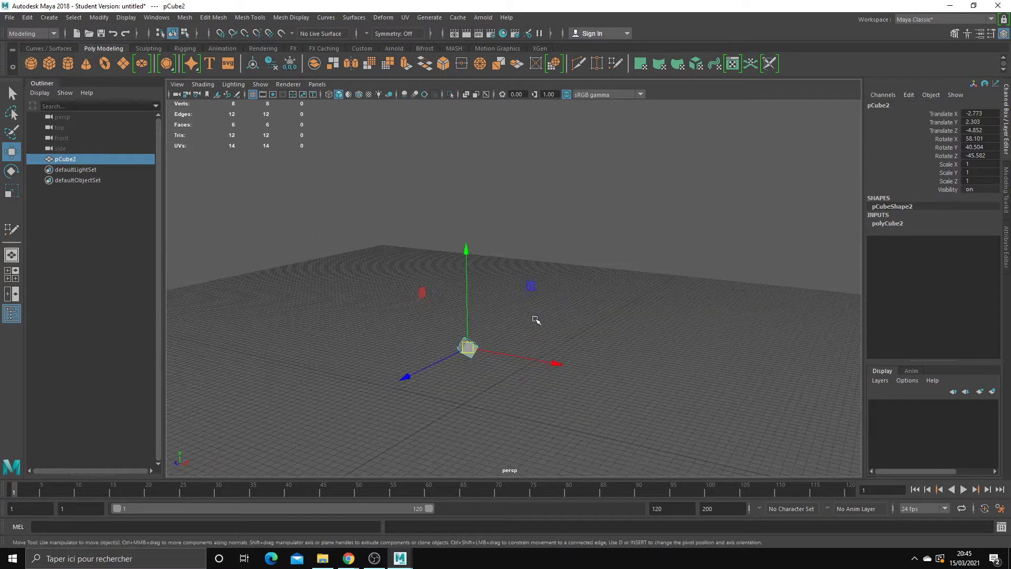
pyautogui.keyDown('alt'); pyautogui.moveTo(535, 320); pyautogui.dragTo(537, 343, button='middle'); pyautogui.keyUp('alt')
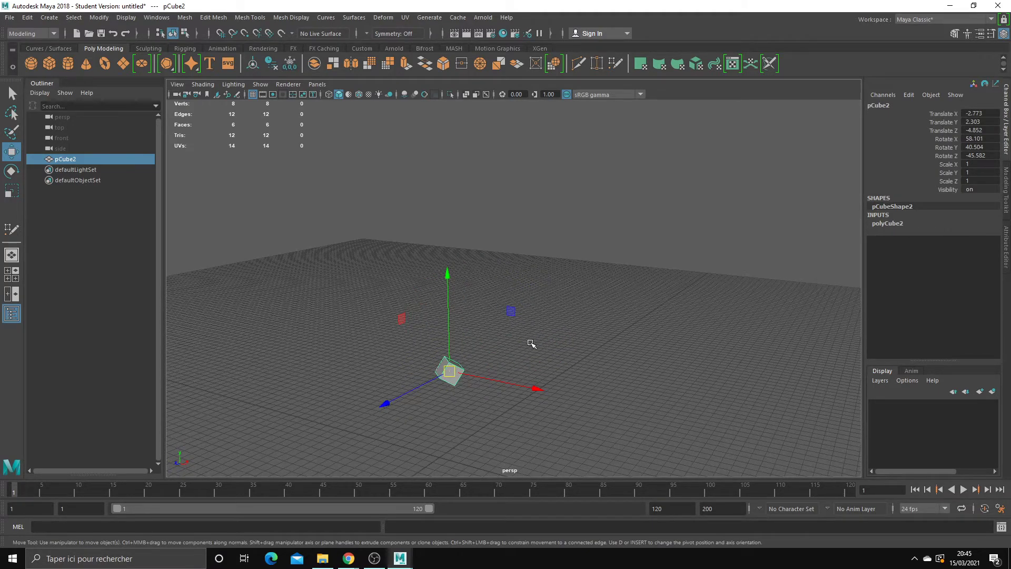
pyautogui.keyDown('alt'); pyautogui.moveTo(531, 344); pyautogui.dragTo(551, 278); pyautogui.keyUp('alt')
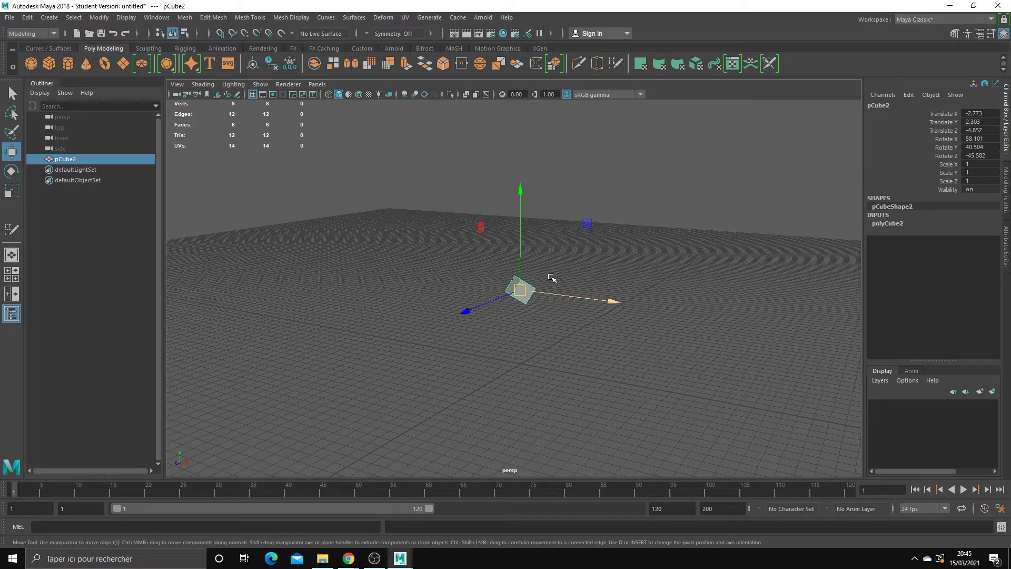
pyautogui.press('Delete')
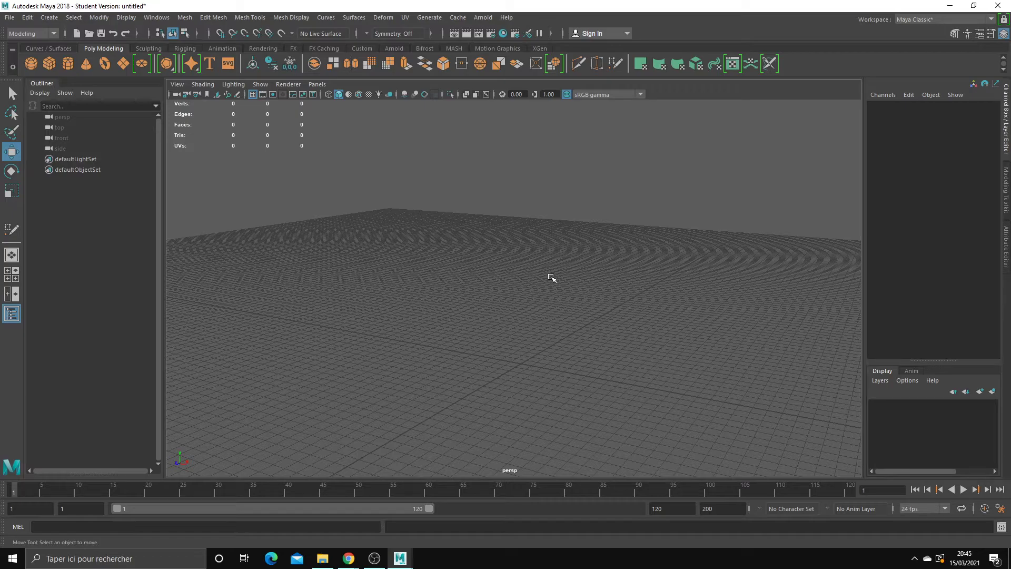
pyautogui.keyDown('alt'); pyautogui.moveTo(551, 278); pyautogui.dragTo(554, 264); pyautogui.keyUp('alt')
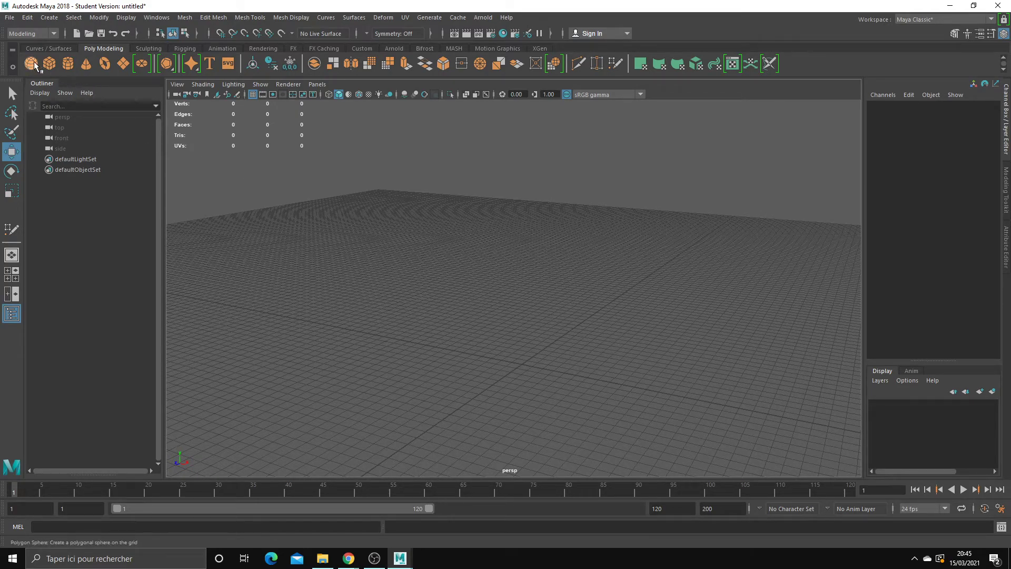
# Step: Create a new polygon cube and lift it to Translate Y 1.488
pyautogui.click(49, 63)
pyautogui.moveTo(519, 341); pyautogui.dragTo(519, 311)
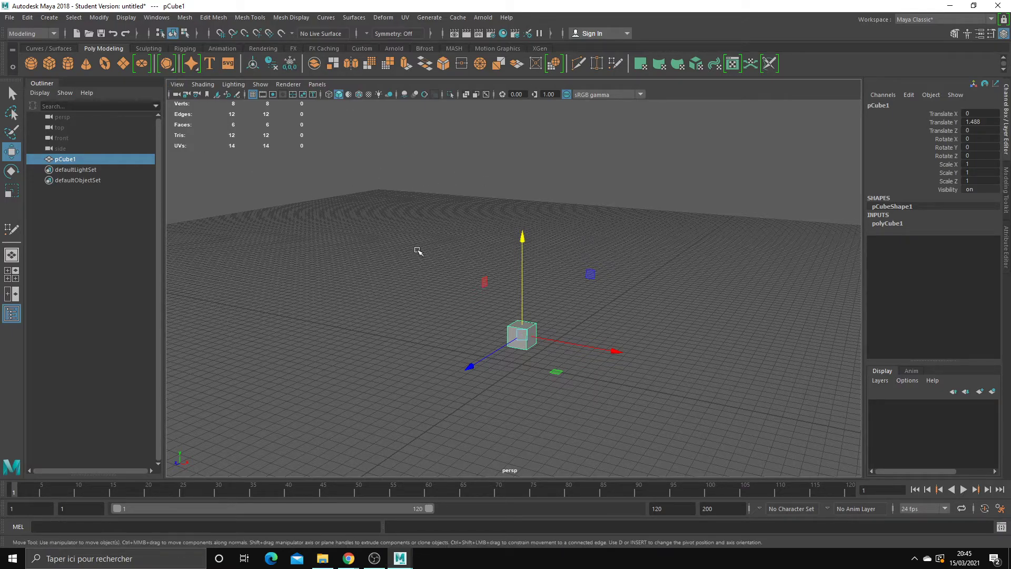
pyautogui.moveTo(424, 311)
pyautogui.keyDown('alt'); pyautogui.mouseDown()
pyautogui.moveTo(444, 311)
pyautogui.moveTo(411, 293)
pyautogui.mouseUp(); pyautogui.keyUp('alt')
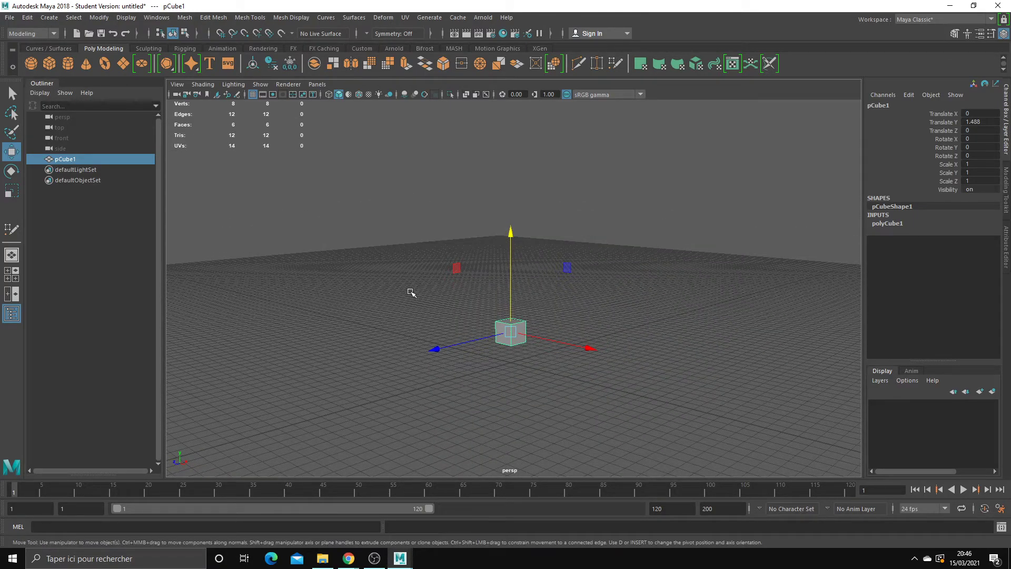